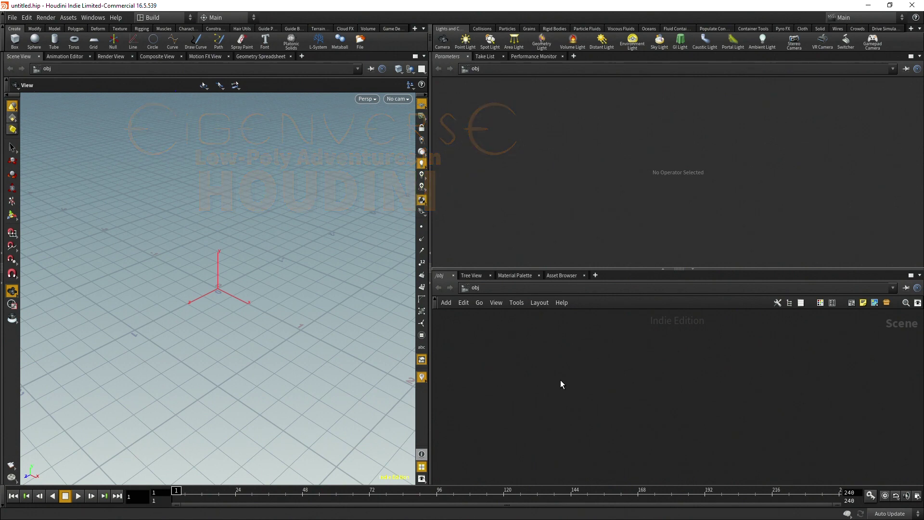
Create a geo1 Geometry object and replace its default File node with a Circle node
{"action": "key", "text": "Tab"}
{"action": "mouse_move", "coordinate": [592, 419]}
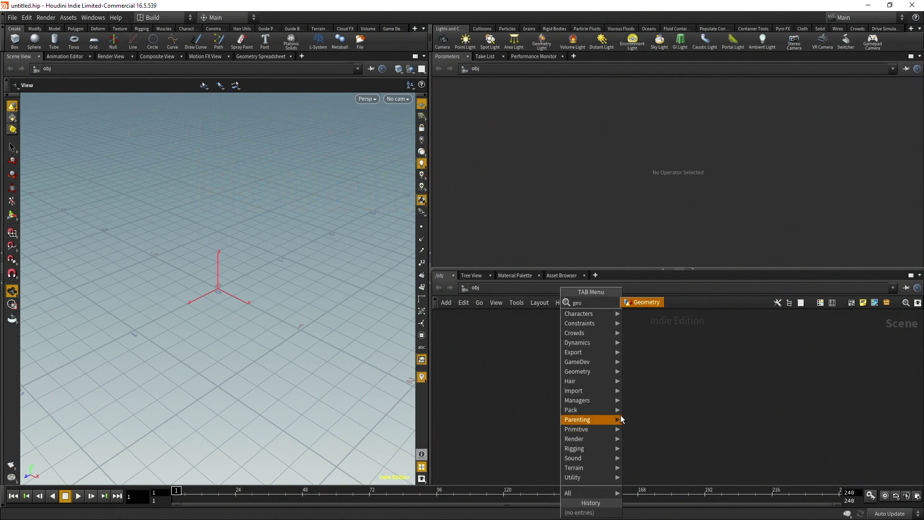
{"action": "left_click", "coordinate": [645, 299]}
{"action": "left_click", "coordinate": [587, 380]}
{"action": "double_click", "coordinate": [586, 380]}
{"action": "left_click_drag", "start_coordinate": [594, 365], "coordinate": [706, 432]}
{"action": "key", "text": "Delete"}
{"action": "key", "text": "Tab"}
{"action": "mouse_move", "coordinate": [637, 366]}
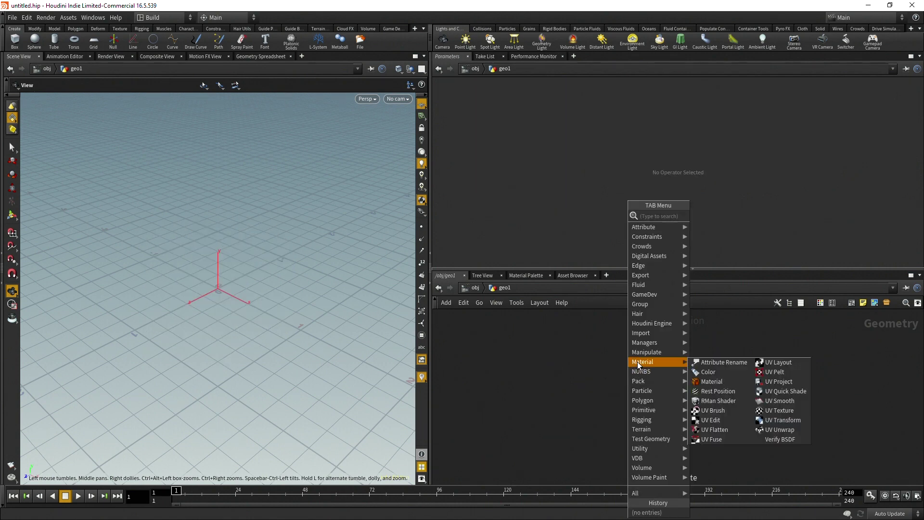
{"action": "type", "text": "circle"}
{"action": "key", "text": "Return"}
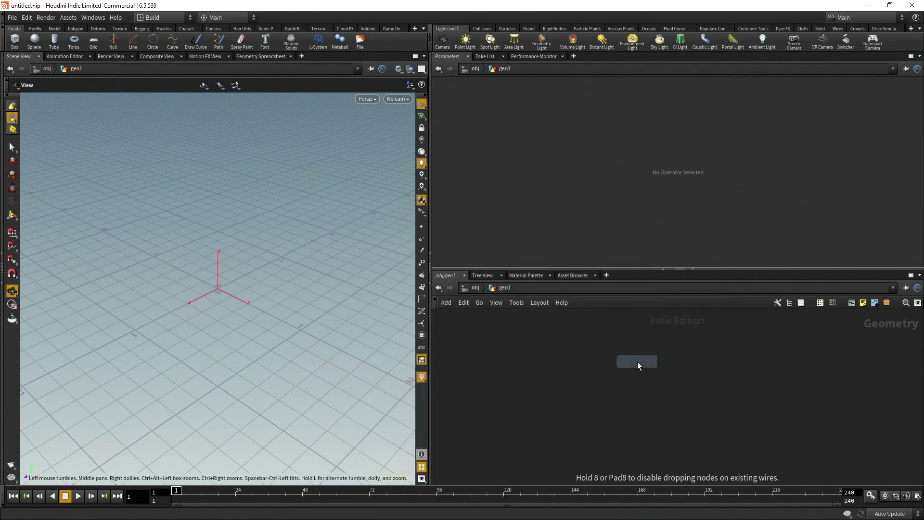
{"action": "left_click", "coordinate": [616, 370]}
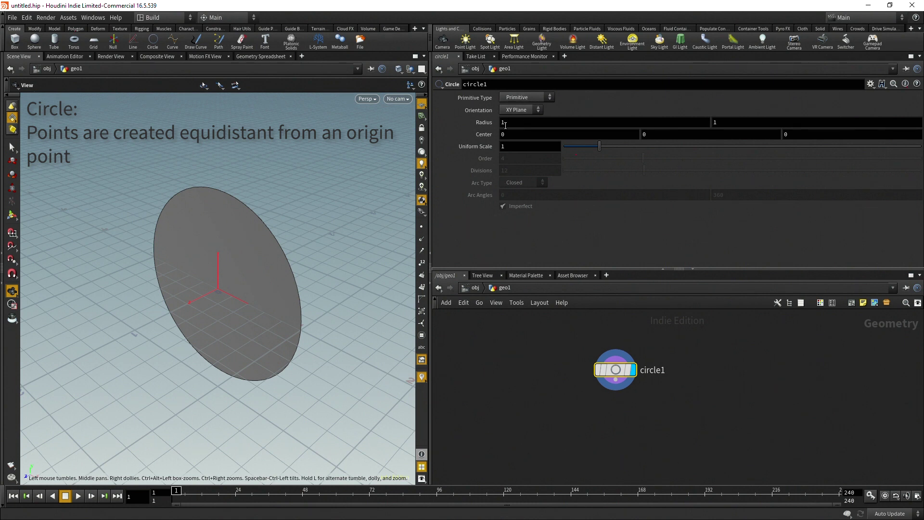
Make the circle a closed Polygon lying on the ZX Plane
{"action": "left_click", "coordinate": [529, 98]}
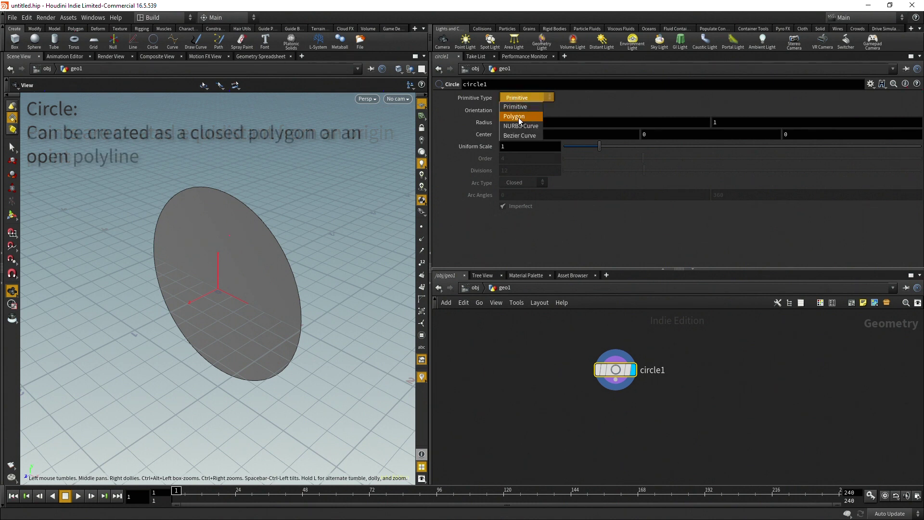
{"action": "left_click", "coordinate": [517, 117]}
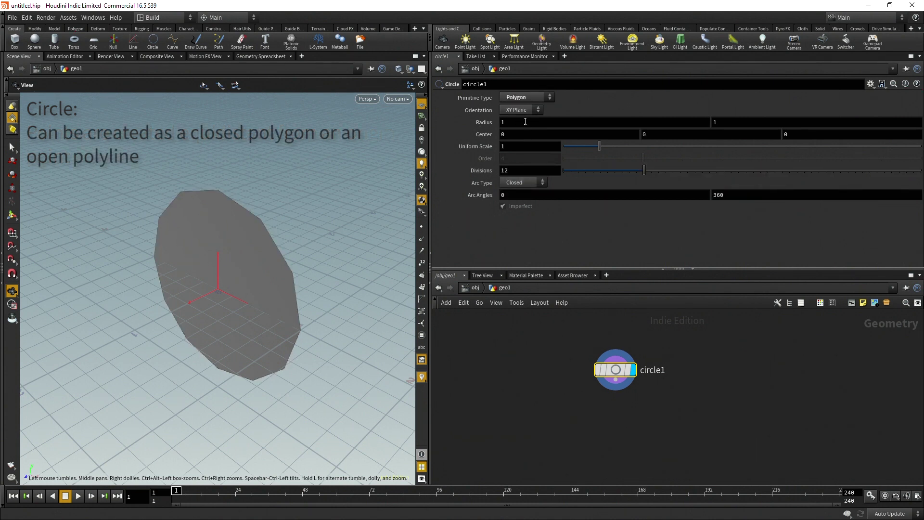
{"action": "left_click", "coordinate": [523, 110]}
{"action": "left_click", "coordinate": [521, 128]}
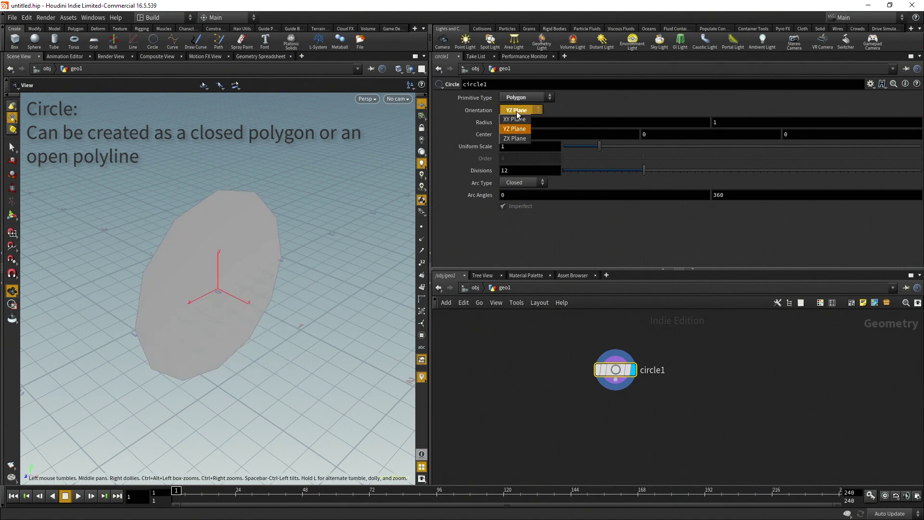
{"action": "left_click", "coordinate": [515, 129]}
{"action": "left_click", "coordinate": [521, 110]}
{"action": "left_click", "coordinate": [515, 139]}
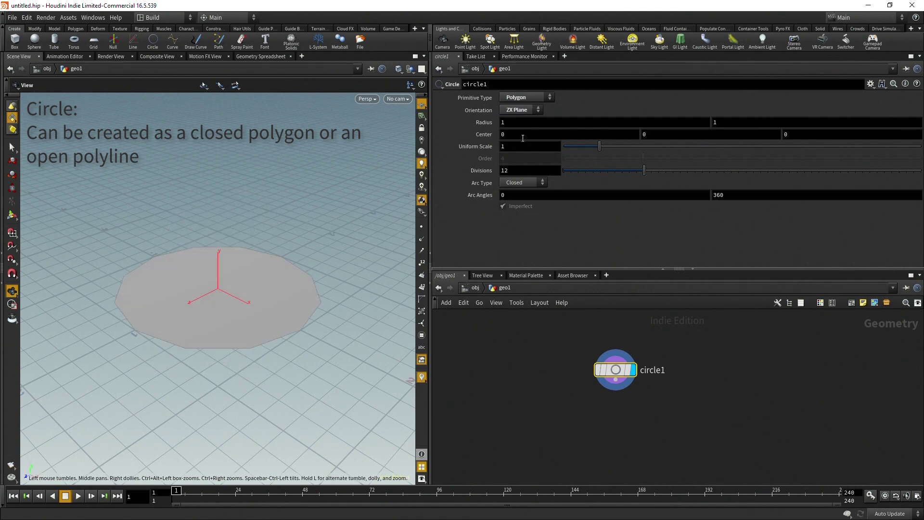
{"action": "left_click_drag", "start_coordinate": [304, 270], "coordinate": [308, 305]}
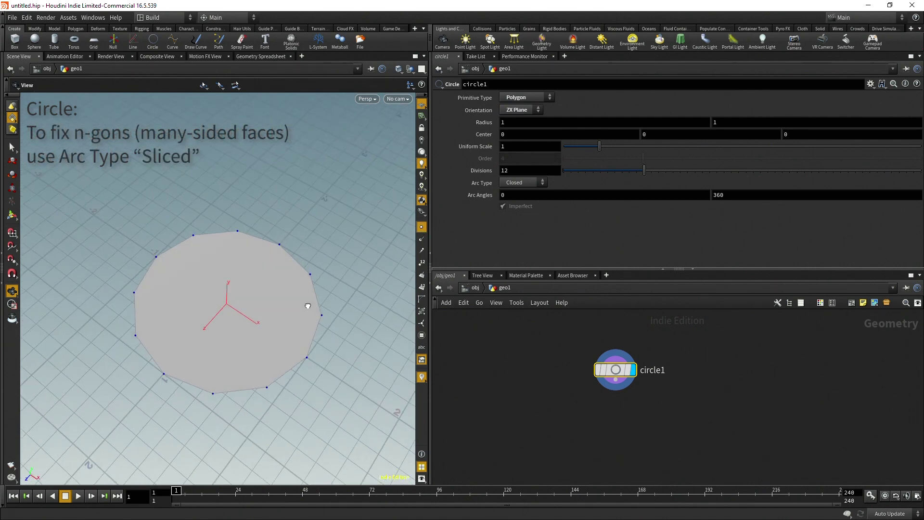
{"action": "left_click", "coordinate": [516, 185]}
{"action": "left_click", "coordinate": [512, 205]}
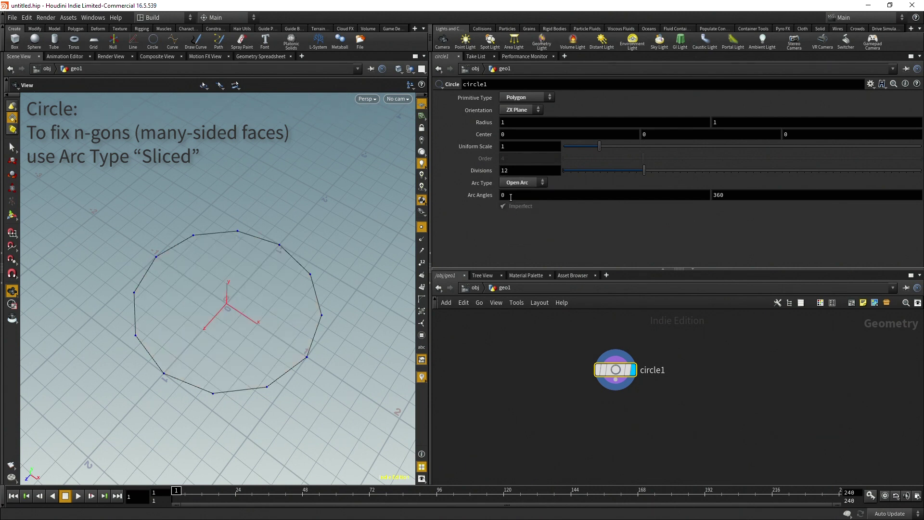
{"action": "left_click", "coordinate": [515, 183]}
{"action": "left_click", "coordinate": [514, 182]}
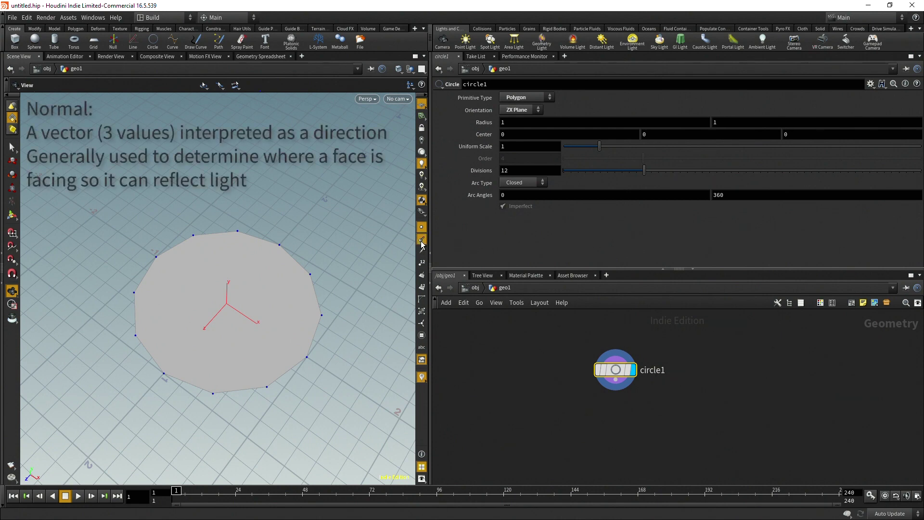
Add a Fuse node directly below circle1
{"action": "left_click_drag", "start_coordinate": [264, 336], "coordinate": [291, 369]}
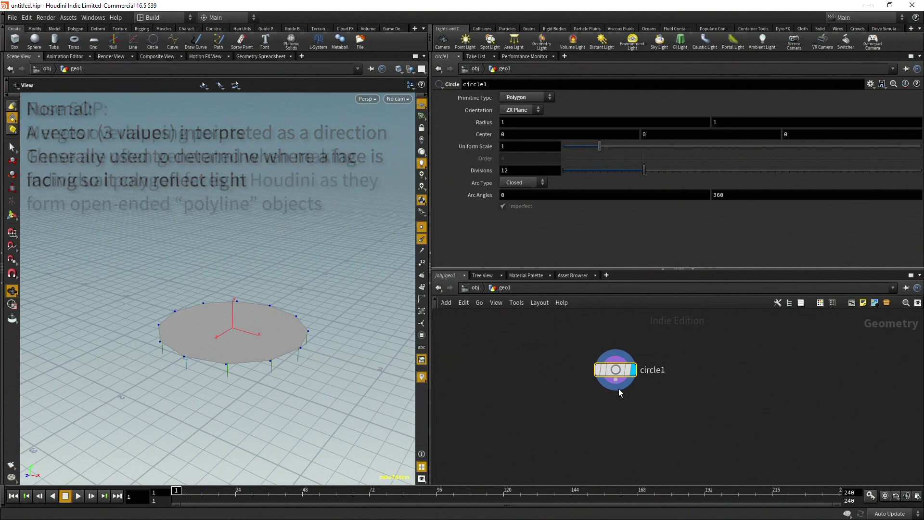
{"action": "key", "text": "Tab"}
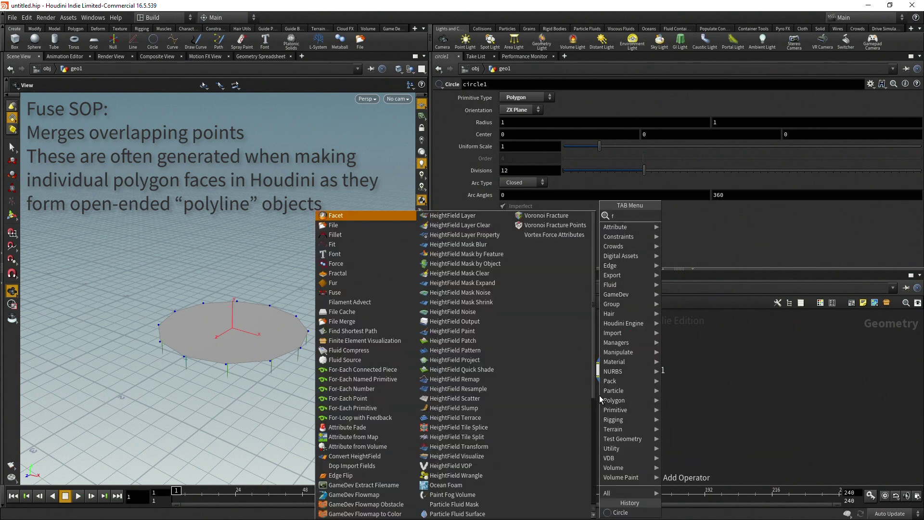
{"action": "type", "text": "fuse"}
{"action": "key", "text": "Return"}
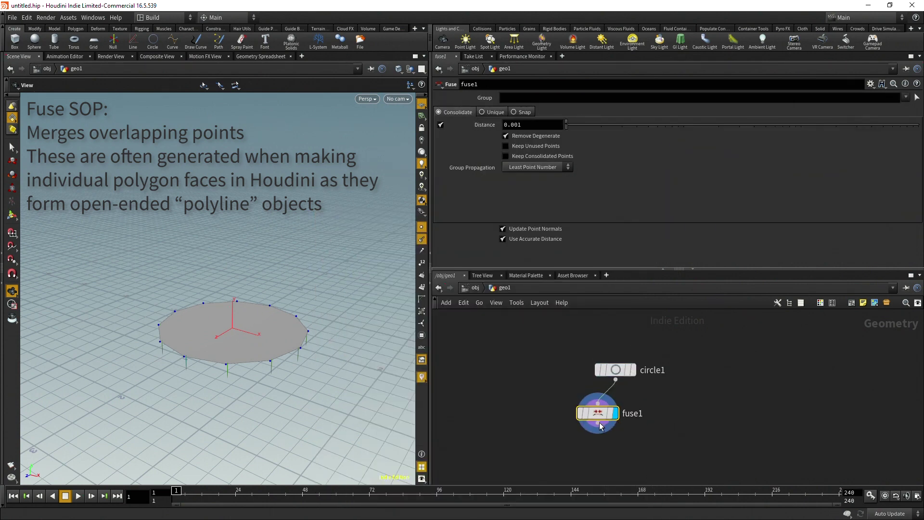
{"action": "left_click_drag", "start_coordinate": [604, 419], "coordinate": [620, 419]}
Add a Reverse node under fuse1, display its result, and hide point display
{"action": "key", "text": "Tab"}
{"action": "mouse_move", "coordinate": [601, 449]}
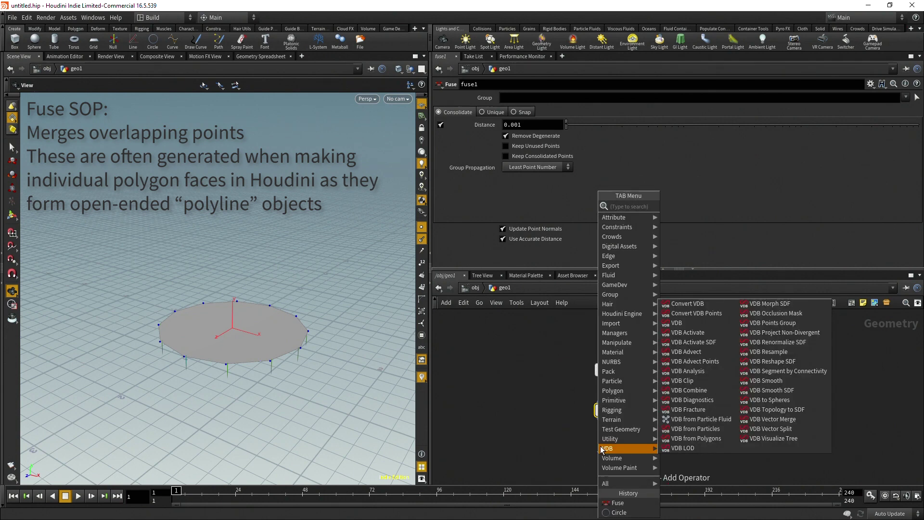
{"action": "type", "text": "reve"}
{"action": "key", "text": "Return"}
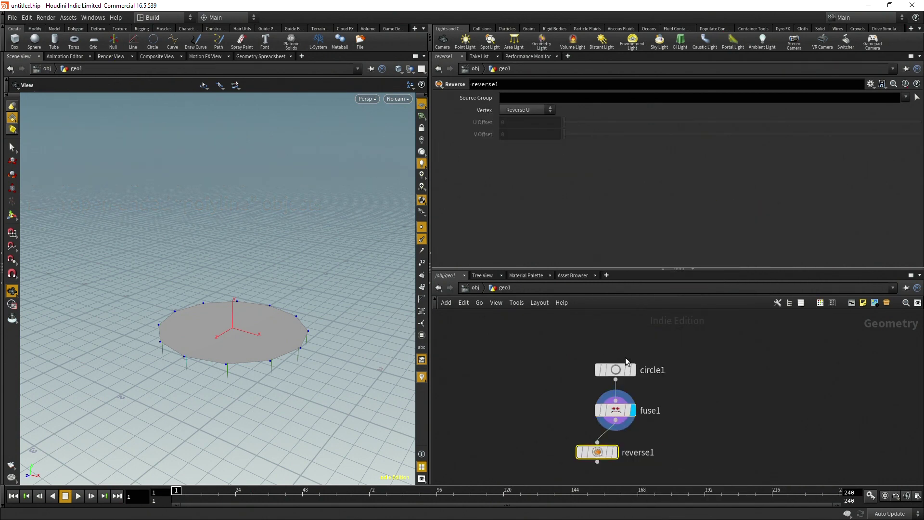
{"action": "left_click", "coordinate": [614, 452]}
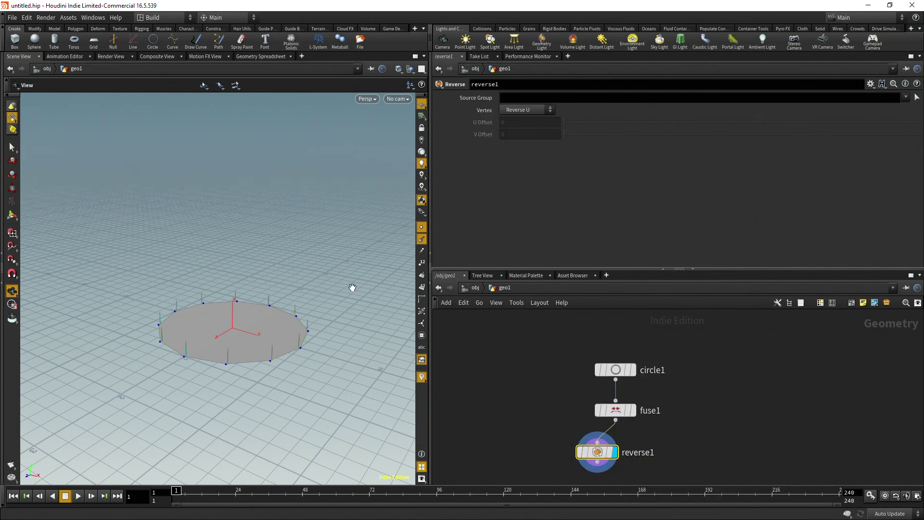
{"action": "left_click", "coordinate": [421, 240]}
{"action": "middle_click_drag", "start_coordinate": [623, 470], "coordinate": [632, 416]}
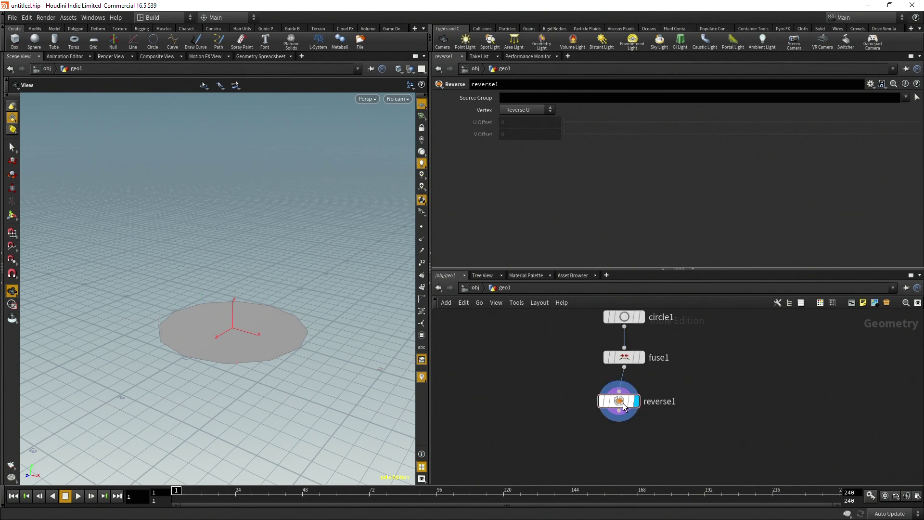
Wire a new Point Jitter node under reverse1
{"action": "mouse_move", "coordinate": [631, 417]}
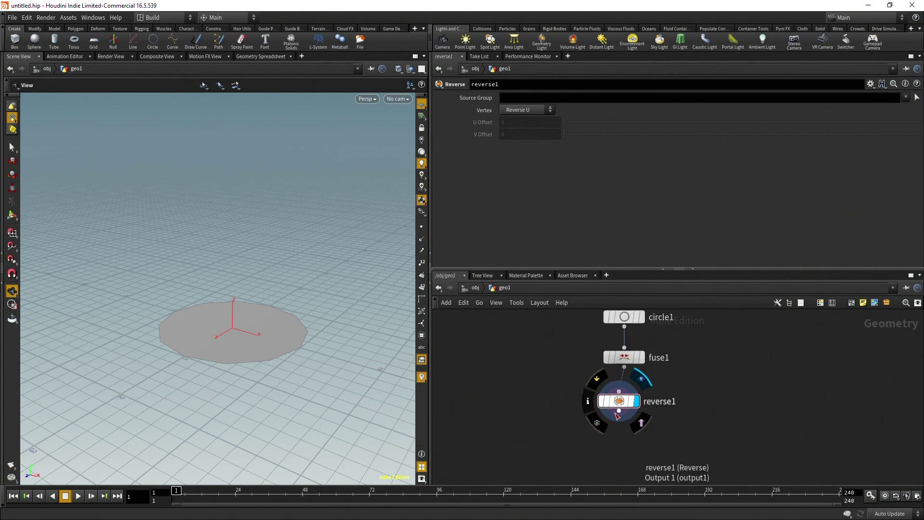
{"action": "left_click", "coordinate": [619, 411]}
{"action": "key", "text": "Tab"}
{"action": "type", "text": "point jitter"}
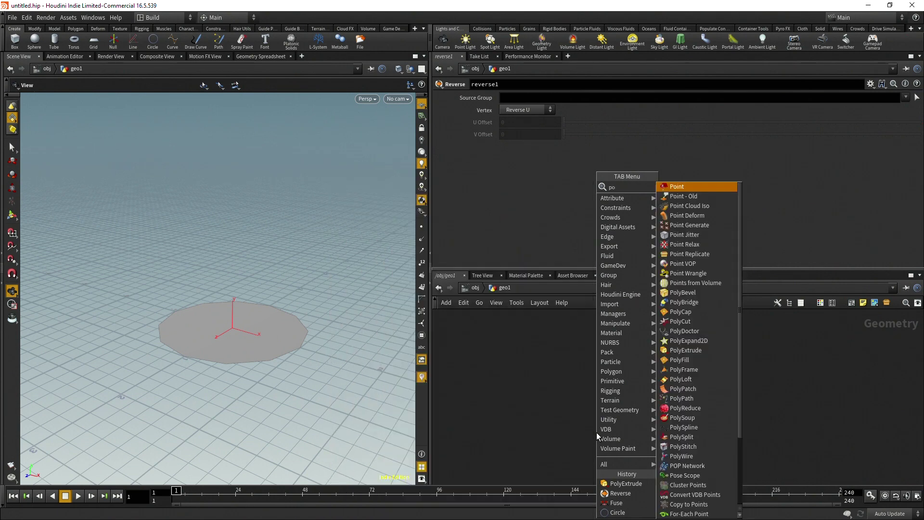
{"action": "key", "text": "Return"}
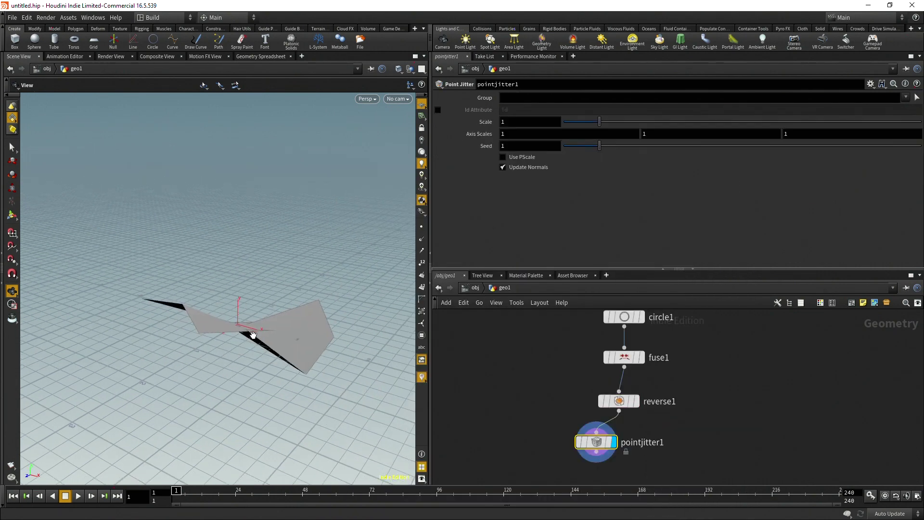
{"action": "left_click_drag", "start_coordinate": [252, 350], "coordinate": [636, 202]}
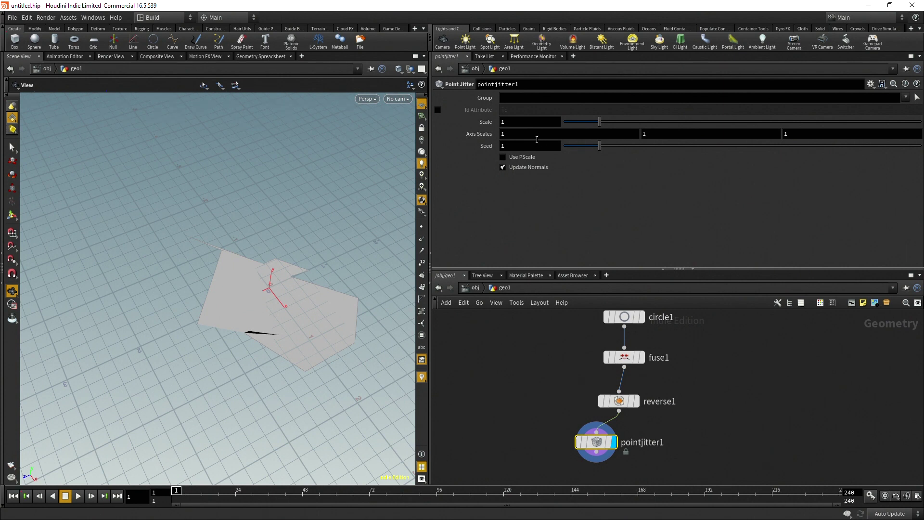
Set the jitter's second axis scale to 0 and its Scale to .25
{"action": "left_click", "coordinate": [537, 135]}
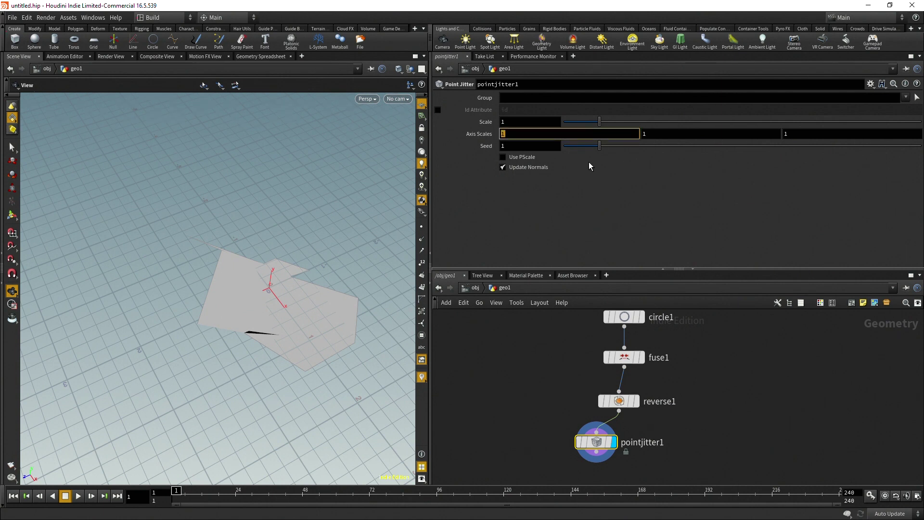
{"action": "left_click", "coordinate": [690, 122]}
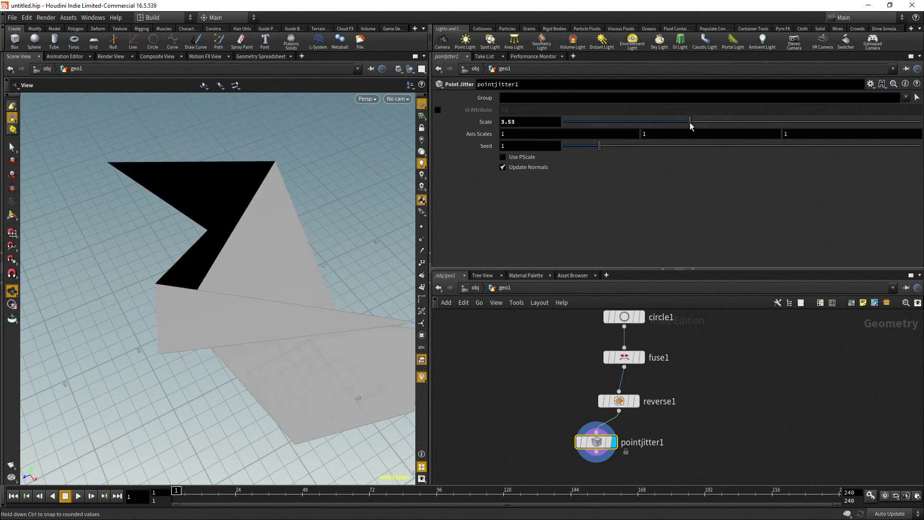
{"action": "type", "text": "0"}
{"action": "key", "text": "Return"}
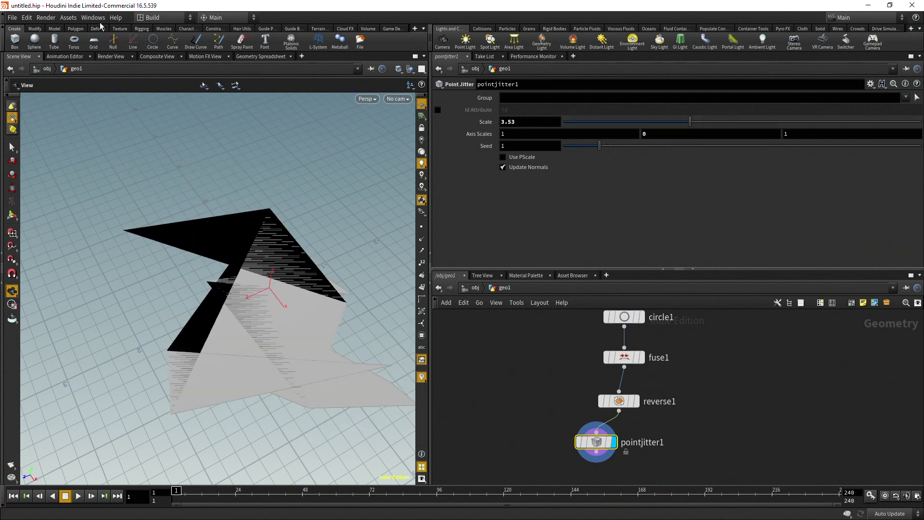
{"action": "left_click", "coordinate": [528, 121]}
{"action": "type", "text": ".5"}
{"action": "key", "text": "Return"}
{"action": "left_click", "coordinate": [518, 123]}
{"action": "type", "text": ".25"}
{"action": "key", "text": "Return"}
{"action": "left_click_drag", "start_coordinate": [351, 258], "coordinate": [360, 248]}
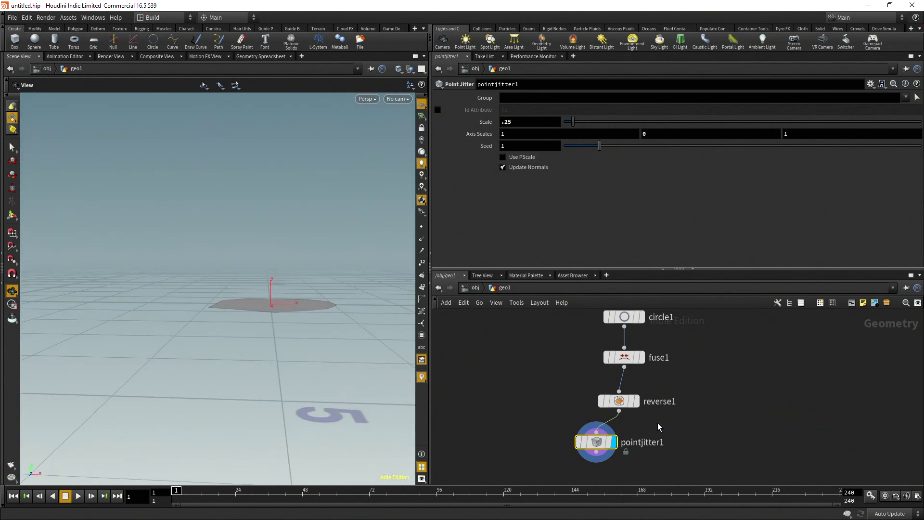
{"action": "middle_click_drag", "start_coordinate": [697, 426], "coordinate": [726, 373]}
Add a PolyExtrude after pointjitter1 with Distance about 0.355 and Output Back on
{"action": "left_click", "coordinate": [618, 408]}
{"action": "key", "text": "Tab"}
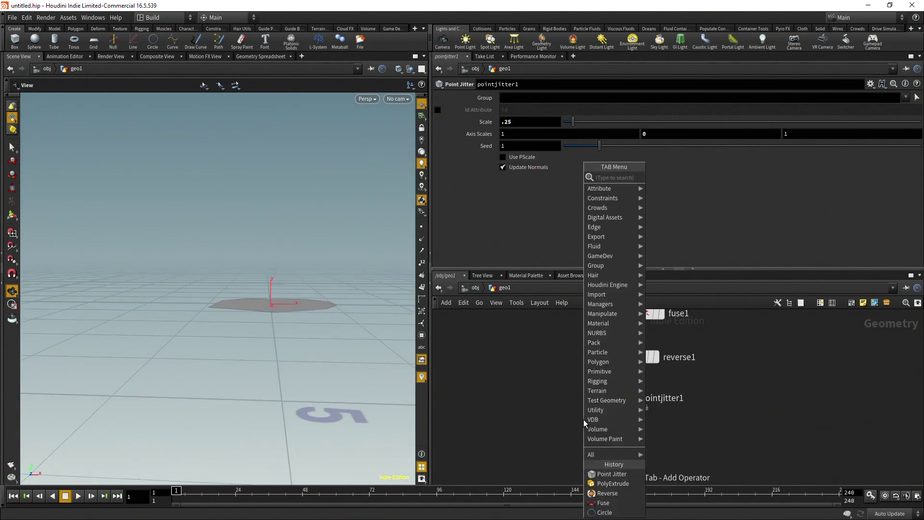
{"action": "type", "text": "polyex"}
{"action": "key", "text": "Return"}
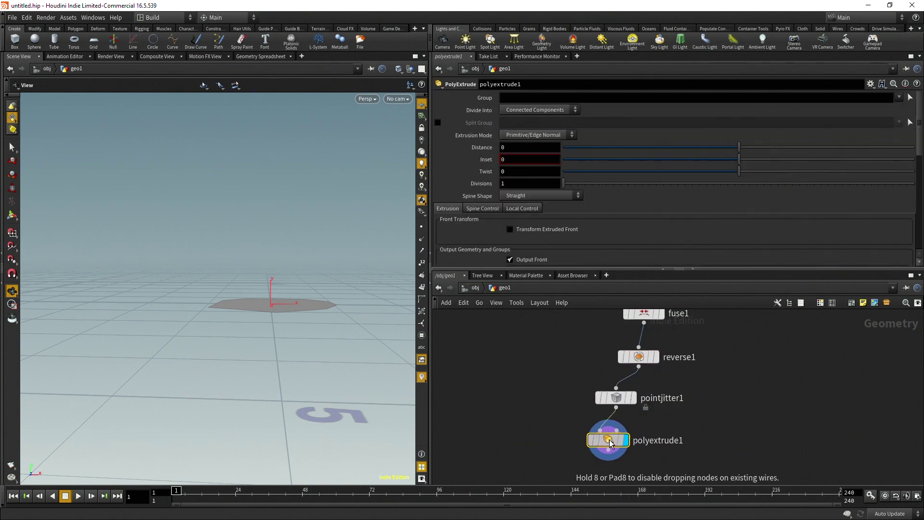
{"action": "left_click_drag", "start_coordinate": [739, 147], "coordinate": [801, 145]}
{"action": "left_click_drag", "start_coordinate": [337, 231], "coordinate": [334, 200]}
{"action": "scroll", "coordinate": [666, 195], "scroll_direction": "down", "scroll_amount": 4}
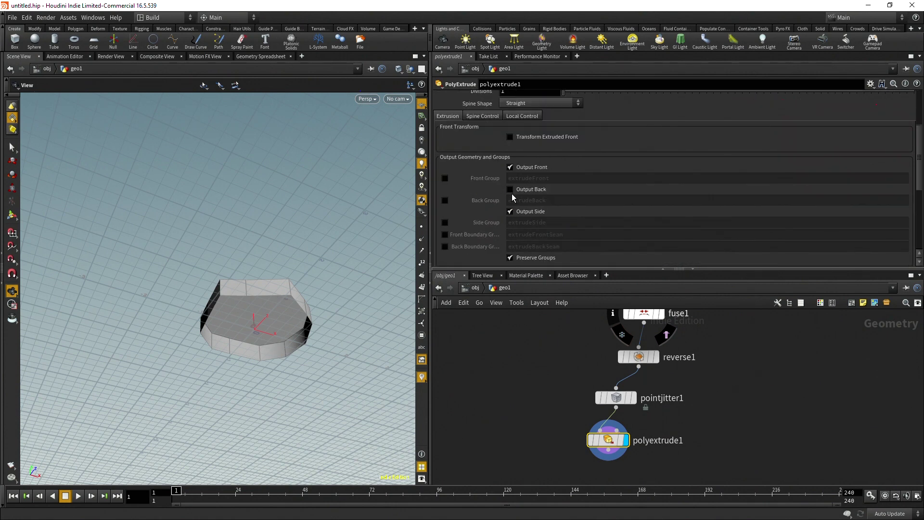
{"action": "left_click", "coordinate": [510, 189]}
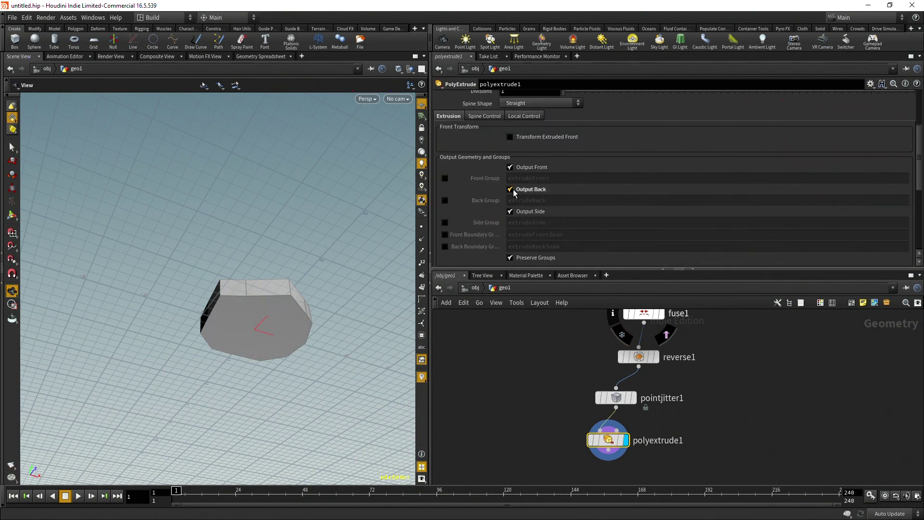
{"action": "left_click_drag", "start_coordinate": [317, 288], "coordinate": [292, 342]}
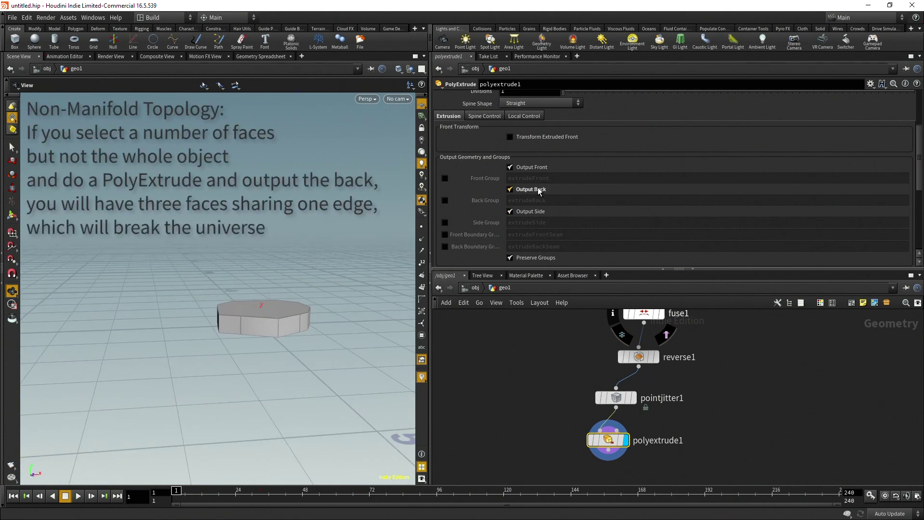
{"action": "left_click_drag", "start_coordinate": [284, 326], "coordinate": [258, 435]}
{"action": "middle_click_drag", "start_coordinate": [758, 438], "coordinate": [760, 394]}
Add polyextrude2 on the slab's top face with Inset 0.155 and Distance 0.103
{"action": "left_click", "coordinate": [609, 410]}
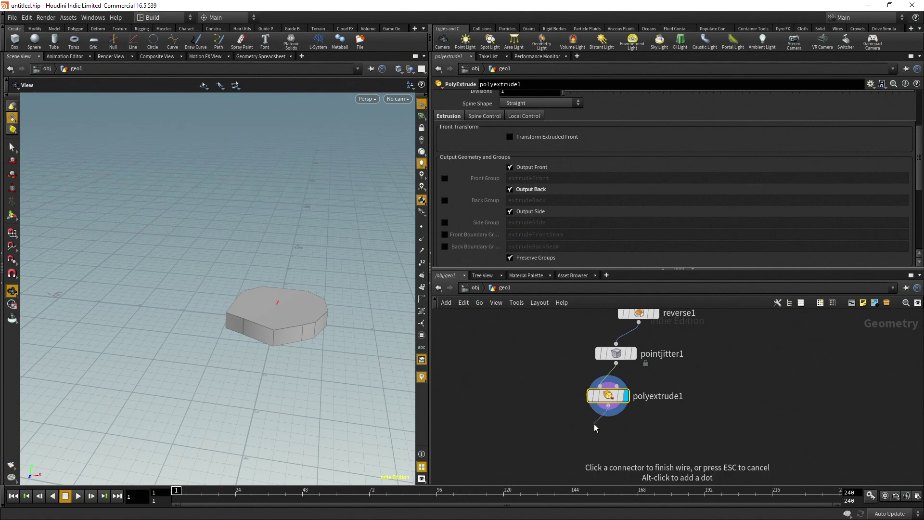
{"action": "key", "text": "Tab"}
{"action": "type", "text": "poly"}
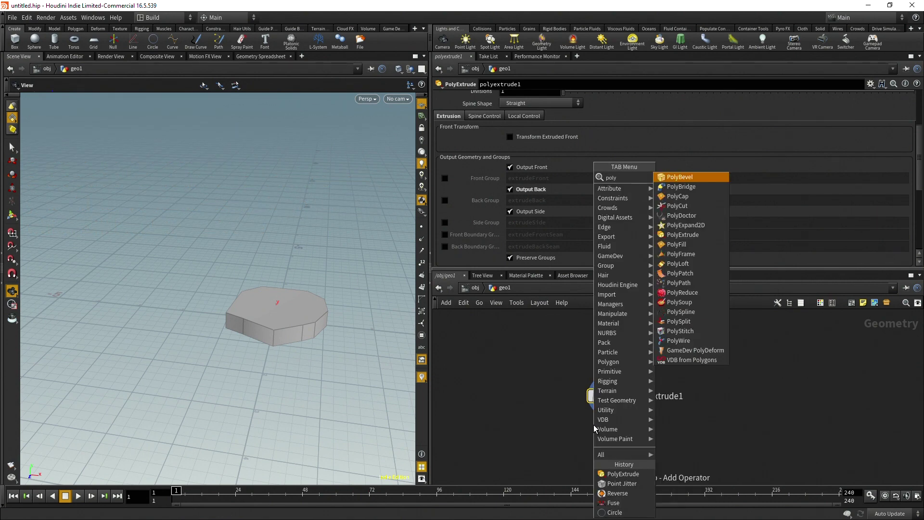
{"action": "type", "text": "ex"}
{"action": "key", "text": "Return"}
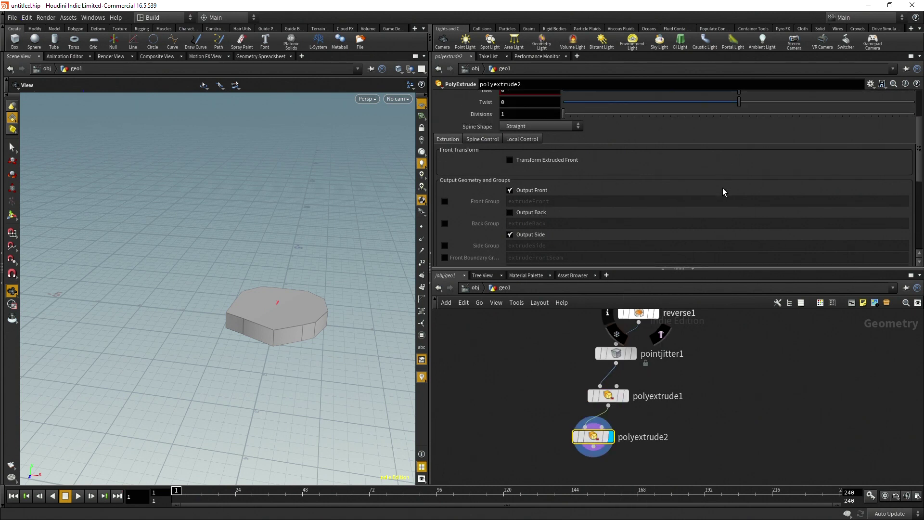
{"action": "scroll", "coordinate": [731, 178], "scroll_direction": "up", "scroll_amount": 3}
{"action": "left_click", "coordinate": [910, 97]}
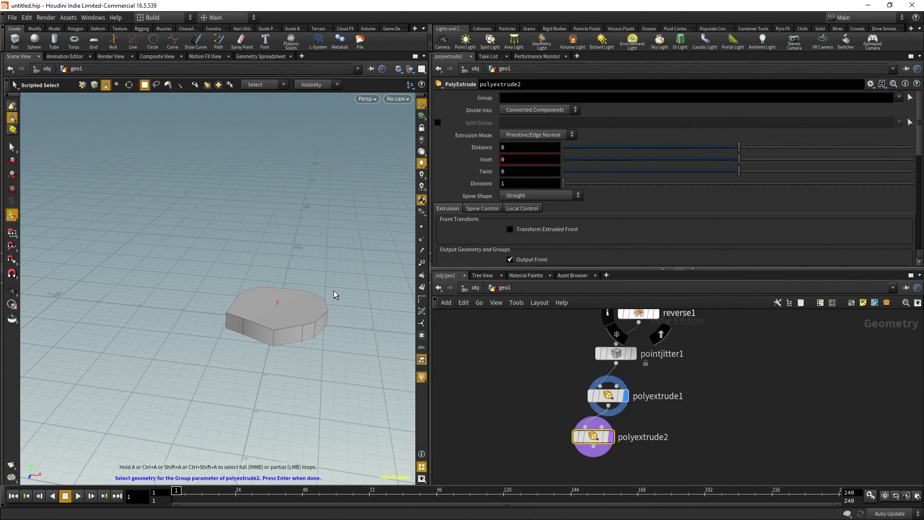
{"action": "key", "text": "Return"}
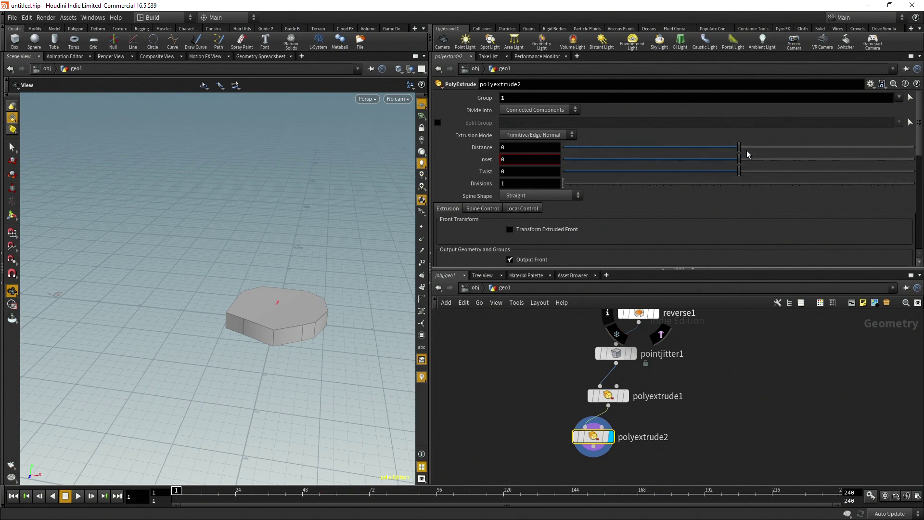
{"action": "left_click_drag", "start_coordinate": [739, 159], "coordinate": [757, 146]}
{"action": "left_click_drag", "start_coordinate": [279, 423], "coordinate": [290, 326]}
Add a Normal node below polyextrude2 and insert a PolyBevel node before it
{"action": "key", "text": "f"}
{"action": "key", "text": "Tab"}
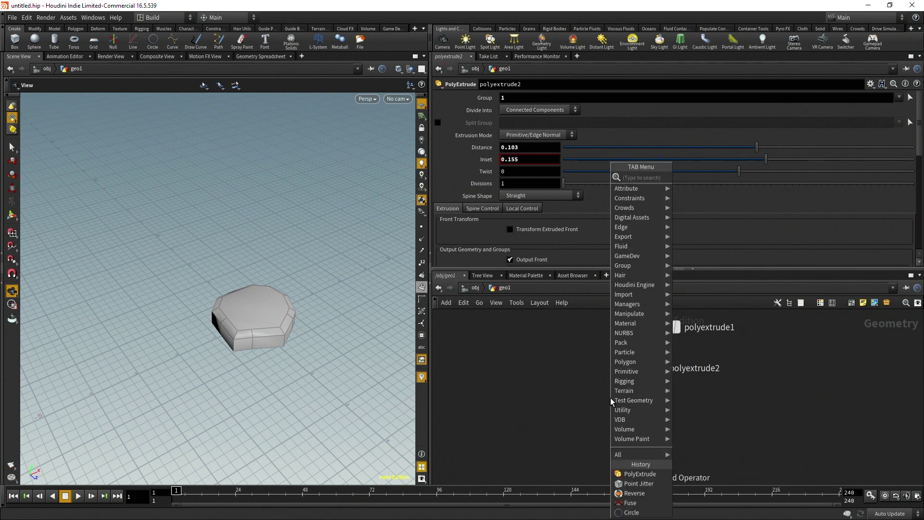
{"action": "type", "text": "norm"}
{"action": "key", "text": "Return"}
{"action": "left_click", "coordinate": [611, 414]}
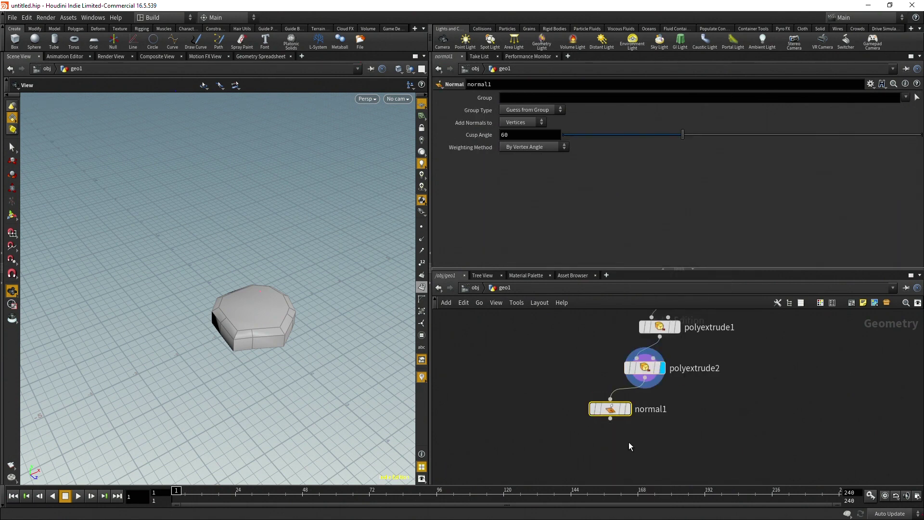
{"action": "left_click_drag", "start_coordinate": [605, 417], "coordinate": [593, 445]}
{"action": "key", "text": "Tab"}
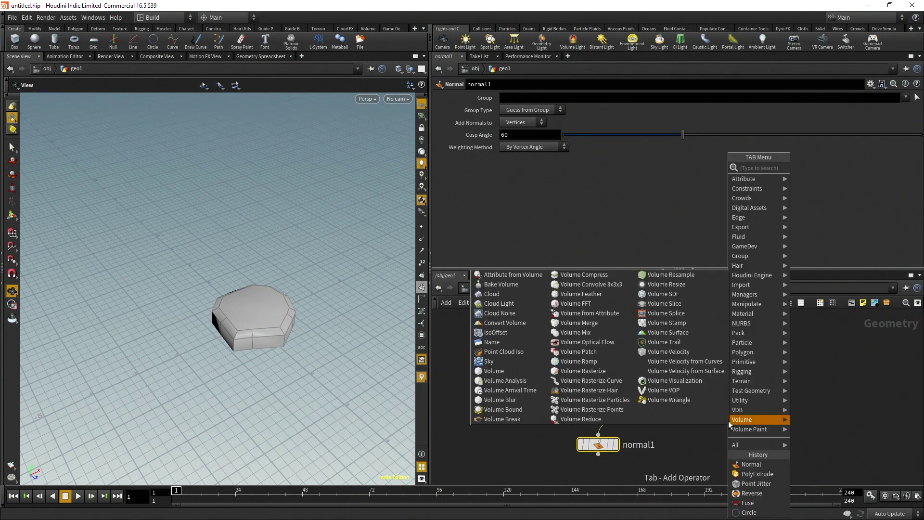
{"action": "type", "text": "pol"}
{"action": "key", "text": "Return"}
{"action": "left_click", "coordinate": [729, 420]}
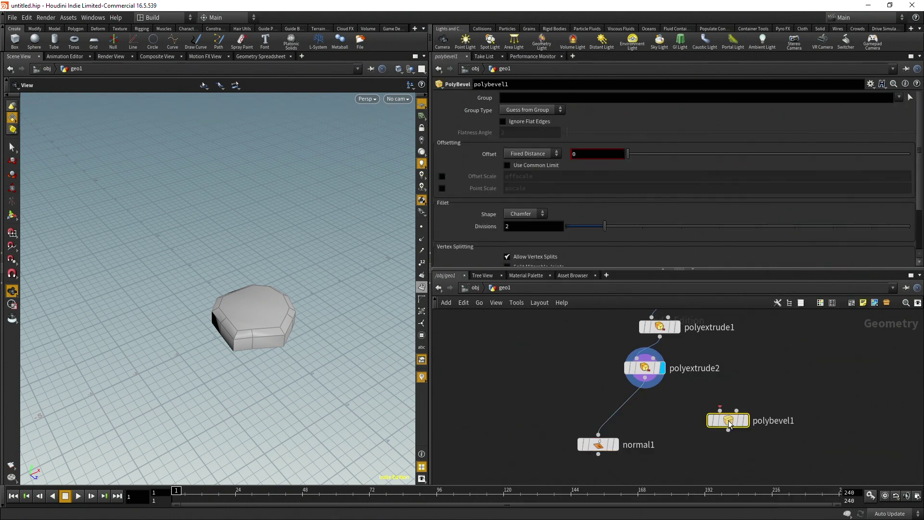
{"action": "left_click_drag", "start_coordinate": [728, 420], "coordinate": [620, 411]}
{"action": "left_click", "coordinate": [599, 451]}
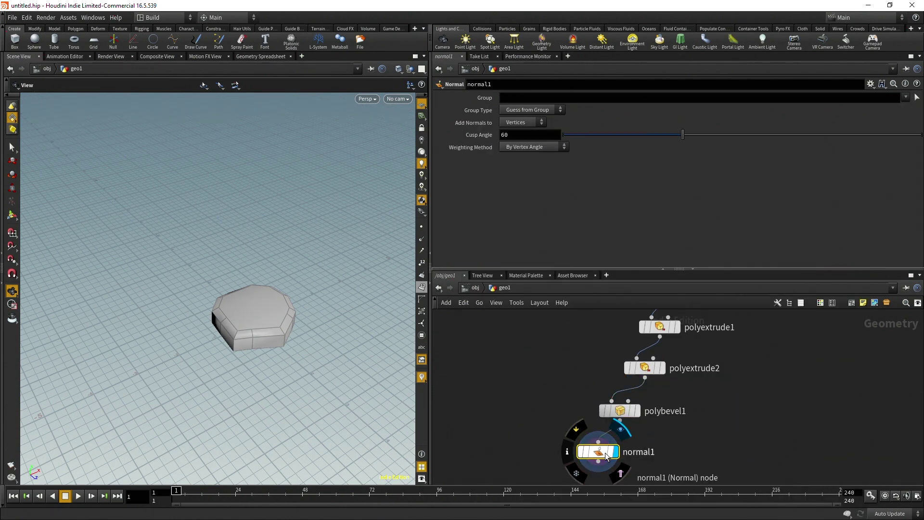
{"action": "left_click", "coordinate": [620, 411]}
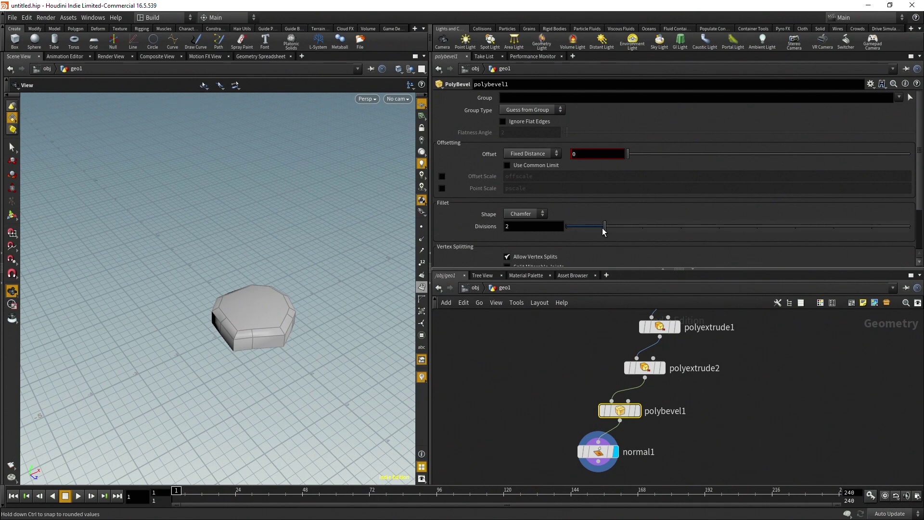
Set the bevel Shape to Crease with offset 0.017 and 3 divisions
{"action": "left_click", "coordinate": [540, 213]}
{"action": "left_click", "coordinate": [520, 243]}
{"action": "left_click_drag", "start_coordinate": [628, 153], "coordinate": [634, 160]}
{"action": "mouse_move", "coordinate": [243, 315]}
{"action": "left_mouse_down"}
{"action": "mouse_move", "coordinate": [252, 347]}
{"action": "mouse_move", "coordinate": [231, 356]}
{"action": "mouse_move", "coordinate": [255, 301]}
{"action": "mouse_move", "coordinate": [237, 310]}
{"action": "left_mouse_up"}
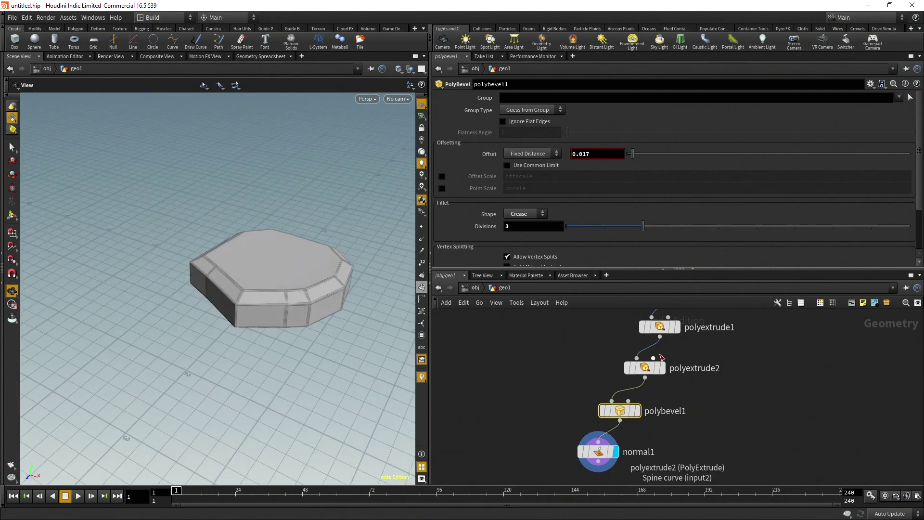
{"action": "left_click_drag", "start_coordinate": [343, 277], "coordinate": [223, 281]}
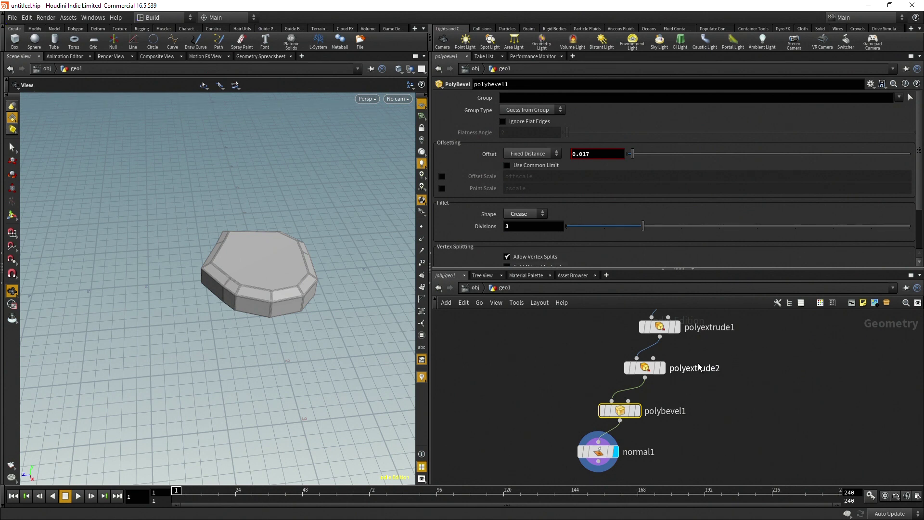
{"action": "scroll", "coordinate": [680, 386], "scroll_direction": "down", "scroll_amount": 1}
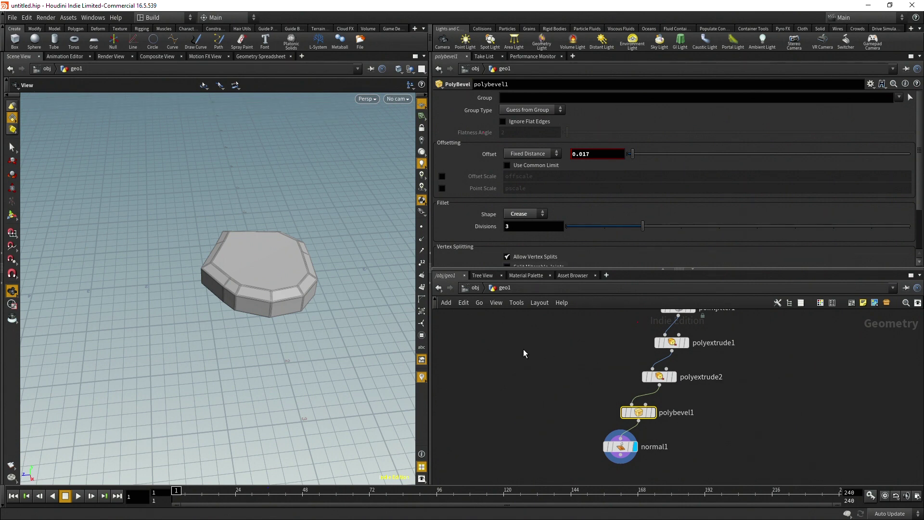
Add a null1 node and open its Edit Parameter Interface window
{"action": "key", "text": "Tab"}
{"action": "type", "text": "nu"}
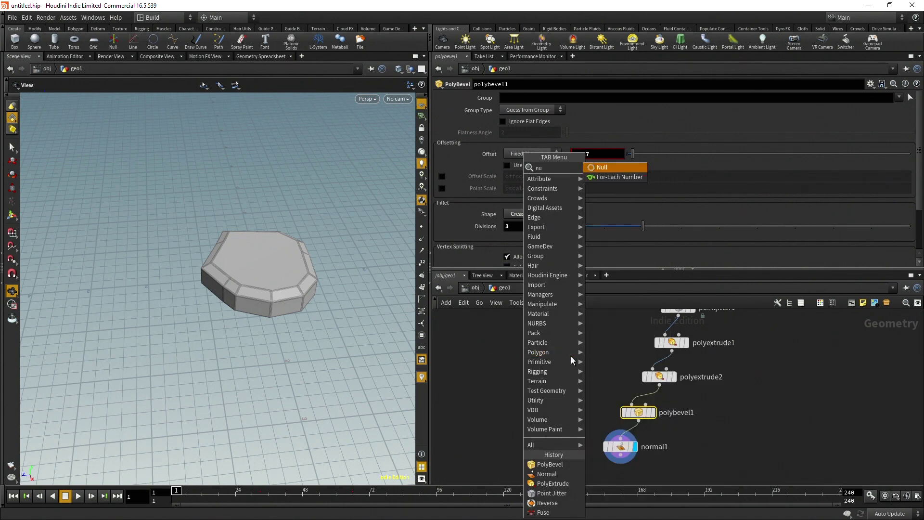
{"action": "key", "text": "Return"}
{"action": "left_click", "coordinate": [575, 355]}
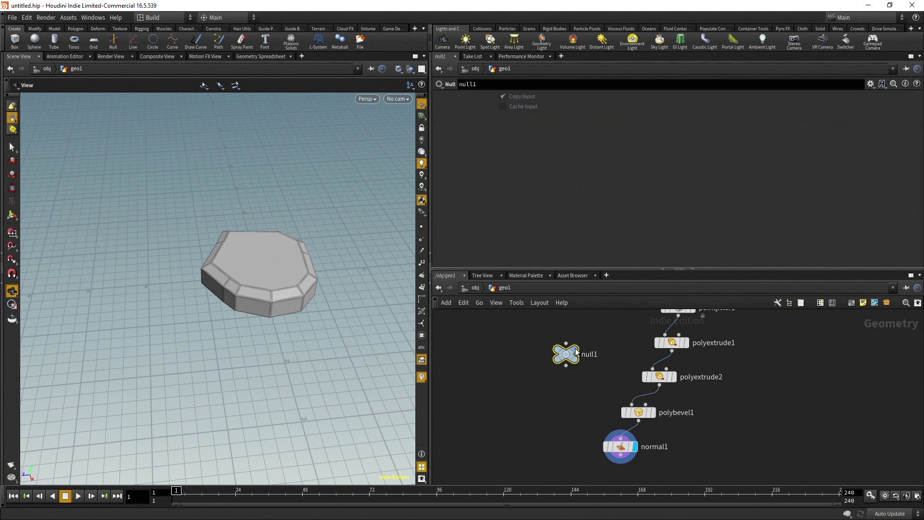
{"action": "left_click", "coordinate": [869, 85]}
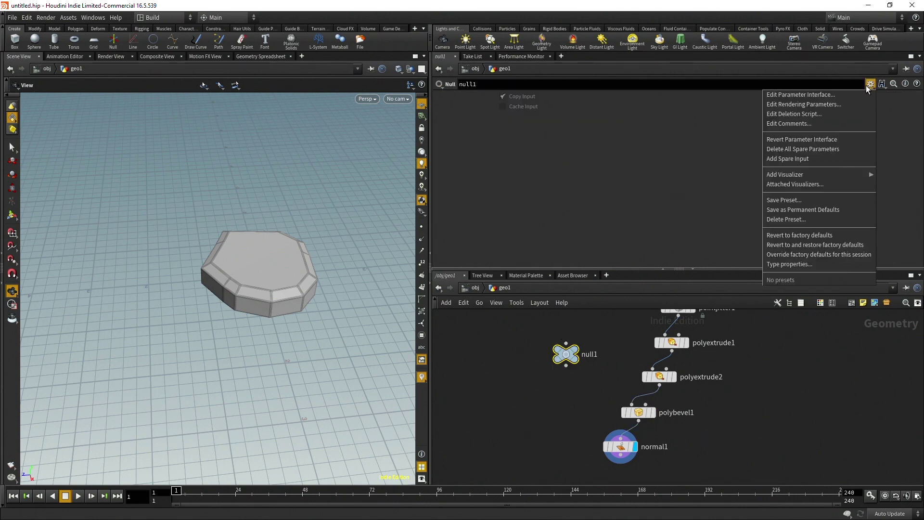
{"action": "left_click", "coordinate": [839, 93]}
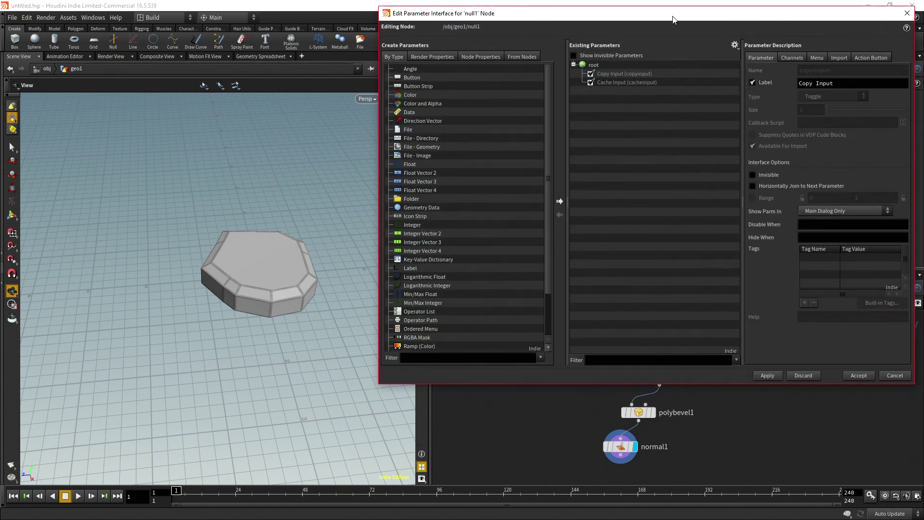
{"action": "left_click_drag", "start_coordinate": [673, 19], "coordinate": [488, 25]}
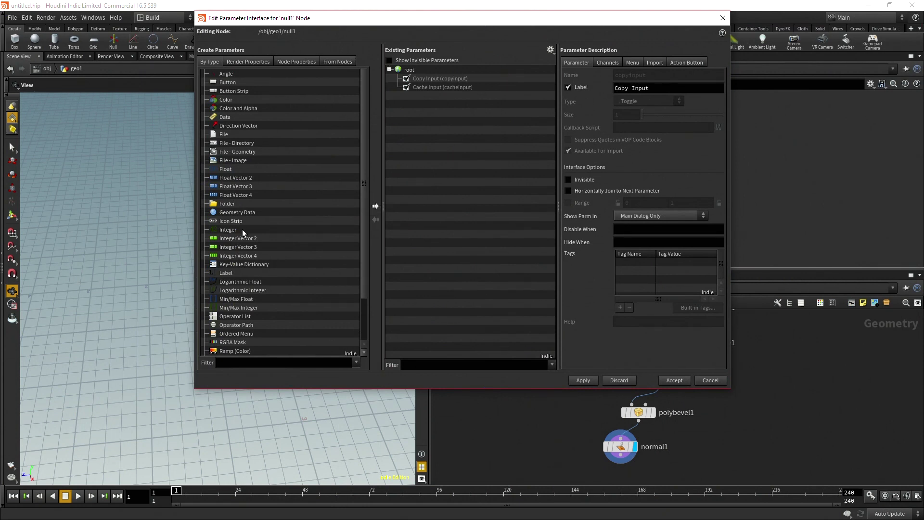
Add a Float parameter named seed, labelled Seed, and accept
{"action": "left_click", "coordinate": [241, 167]}
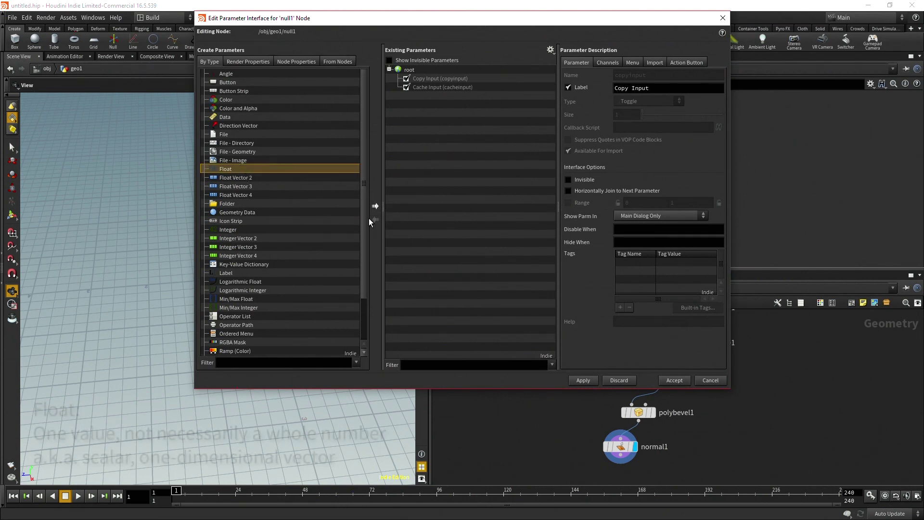
{"action": "left_click", "coordinate": [374, 206]}
{"action": "left_click", "coordinate": [668, 75]}
{"action": "type", "text": "seed"}
{"action": "key", "text": "Tab"}
{"action": "type", "text": "Seed"}
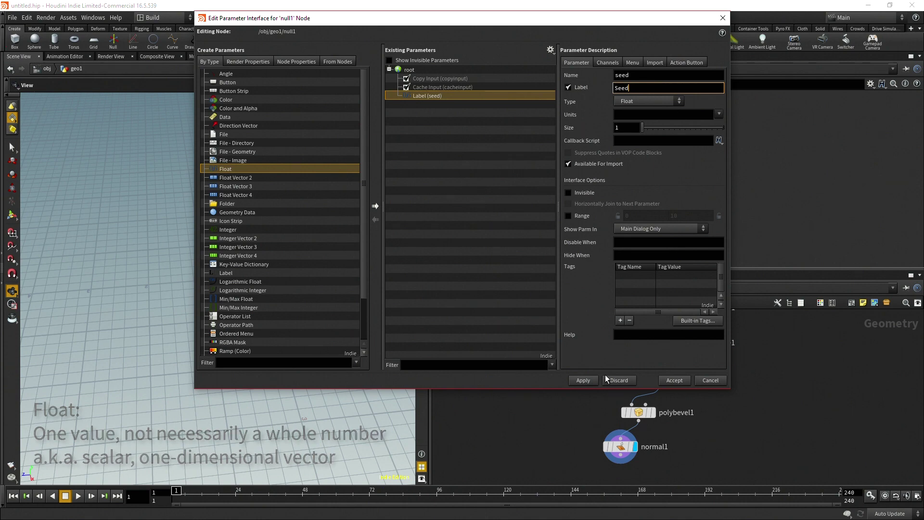
{"action": "left_click", "coordinate": [674, 380]}
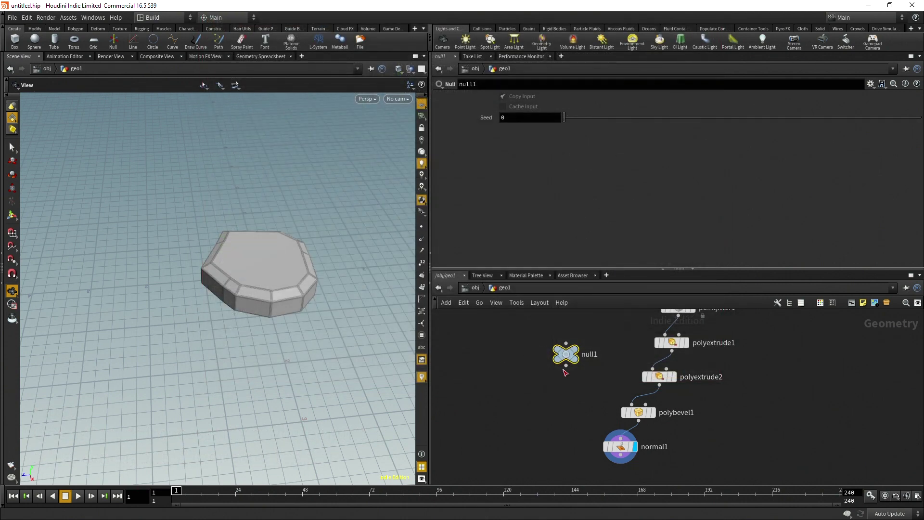
Paste null1's Seed as a relative reference into pointjitter1's Seed, then test it
{"action": "right_click", "coordinate": [529, 113]}
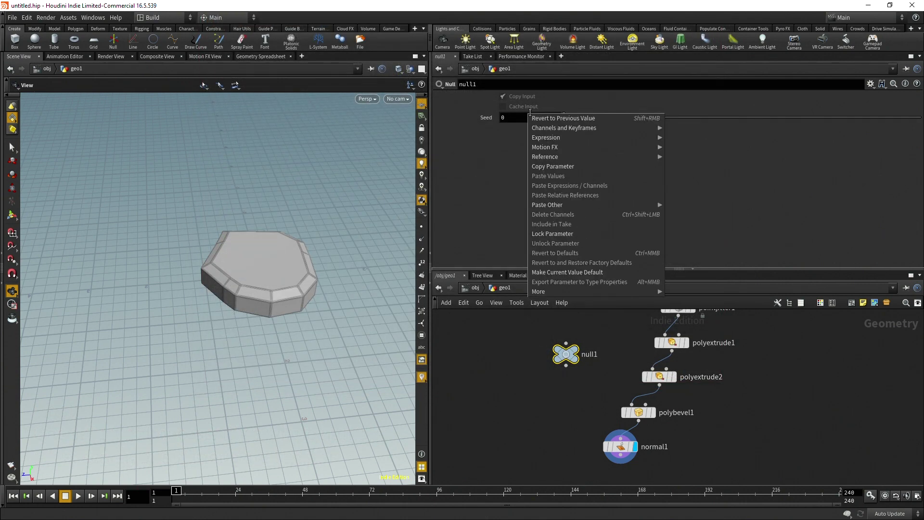
{"action": "left_click", "coordinate": [570, 166]}
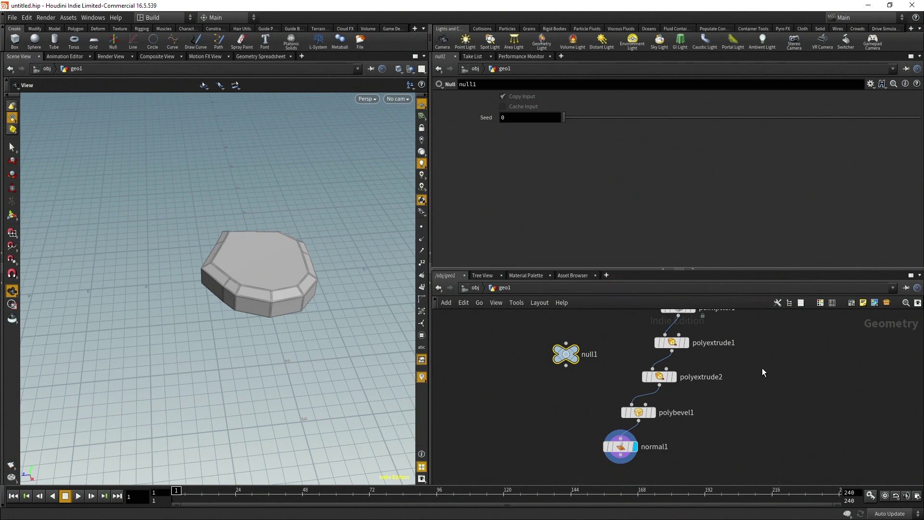
{"action": "middle_click_drag", "start_coordinate": [811, 368], "coordinate": [799, 437]}
{"action": "left_click", "coordinate": [667, 375]}
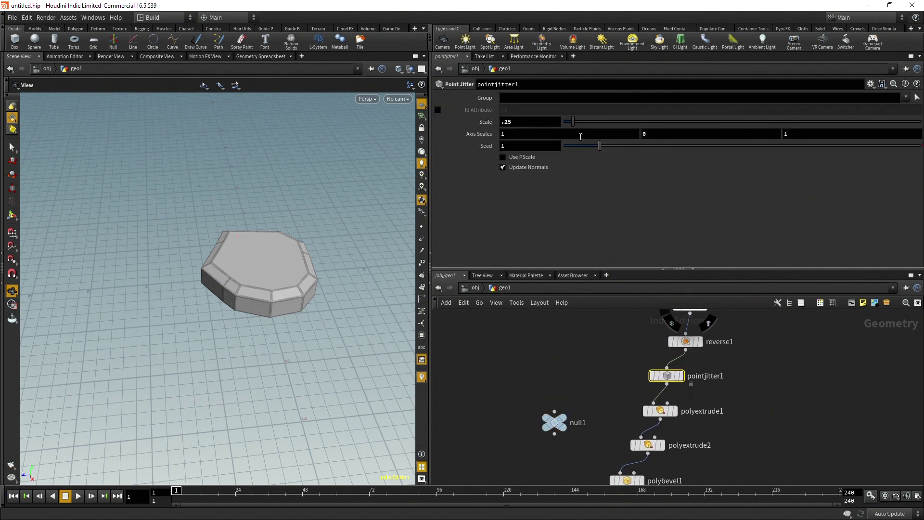
{"action": "right_click", "coordinate": [540, 146]}
{"action": "left_click", "coordinate": [506, 146]}
{"action": "right_click", "coordinate": [506, 146]}
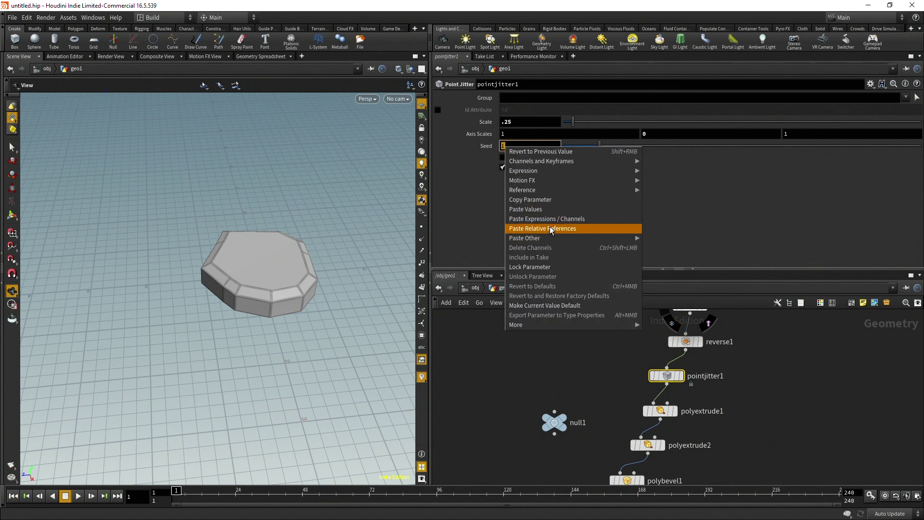
{"action": "left_click", "coordinate": [550, 229]}
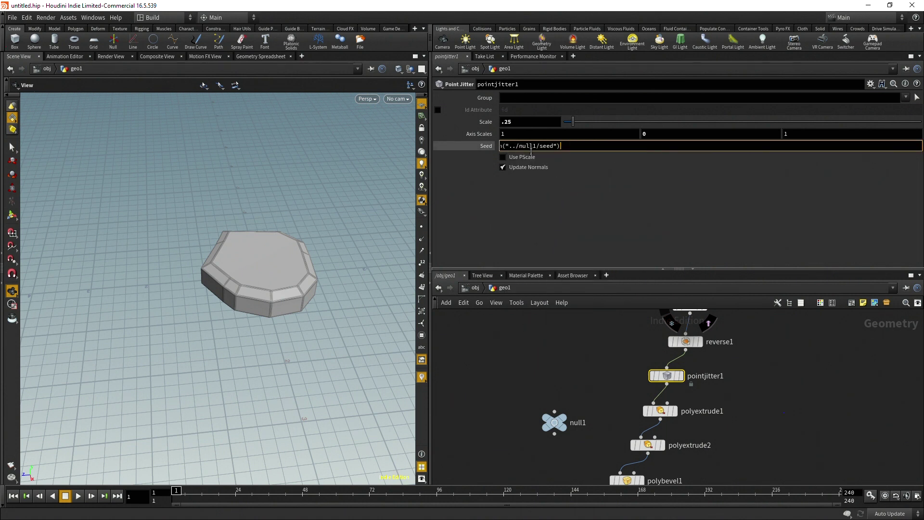
{"action": "key", "text": "Return"}
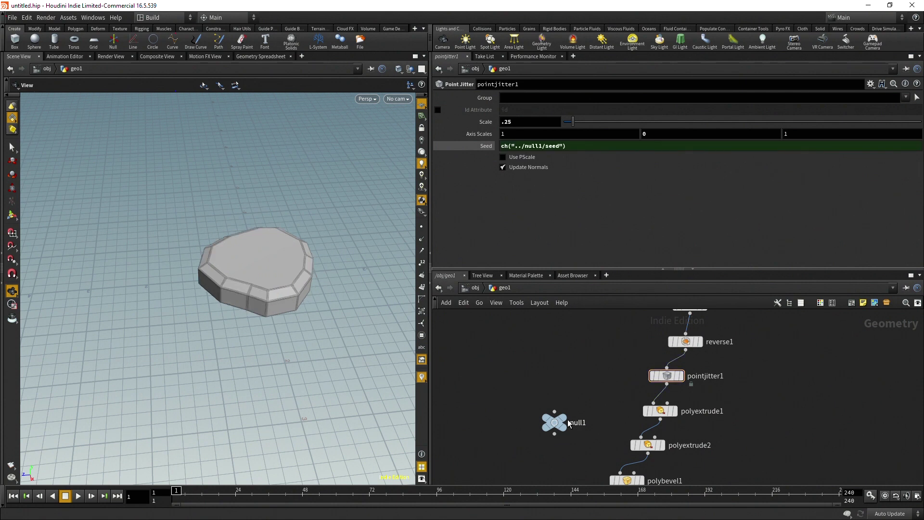
{"action": "left_click", "coordinate": [554, 422]}
{"action": "mouse_move", "coordinate": [562, 118]}
{"action": "left_mouse_down"}
{"action": "mouse_move", "coordinate": [639, 131]}
{"action": "mouse_move", "coordinate": [559, 126]}
{"action": "left_mouse_up"}
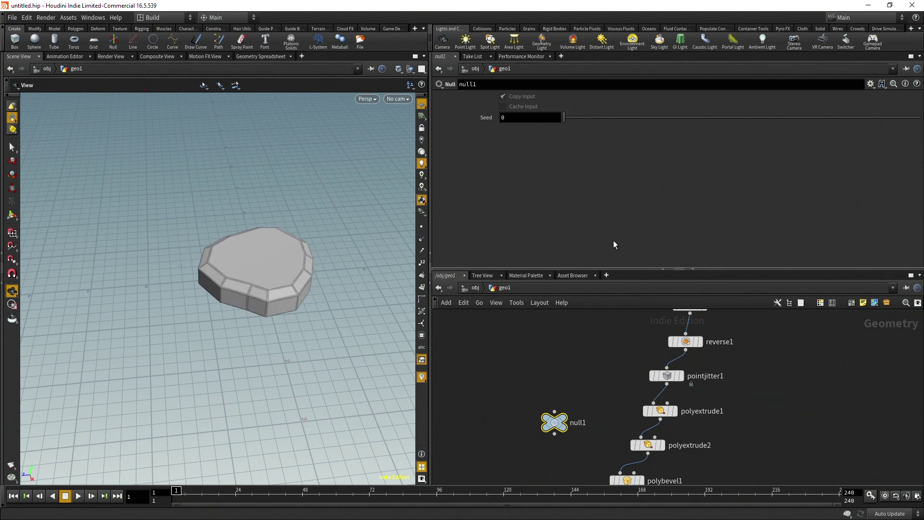
Add a Float parameter named and labelled Divs to null1
{"action": "left_click", "coordinate": [870, 84]}
{"action": "left_click", "coordinate": [853, 94]}
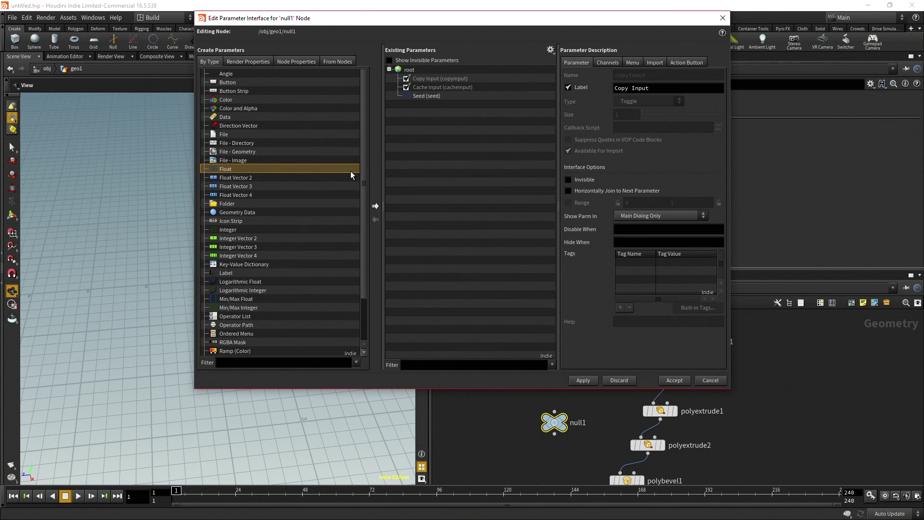
{"action": "left_click", "coordinate": [375, 205]}
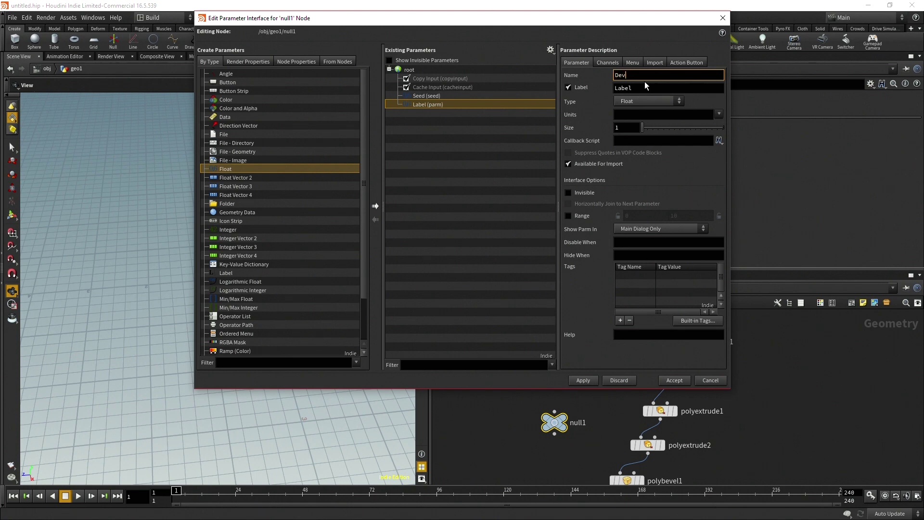
{"action": "type", "text": "Divs"}
{"action": "key", "text": "Tab"}
{"action": "type", "text": "Divds"}
{"action": "key", "text": "BackSpace"}
{"action": "key", "text": "BackSpace"}
{"action": "type", "text": "s"}
{"action": "left_click", "coordinate": [583, 381]}
{"action": "left_click", "coordinate": [710, 380]}
Link circle1's Divisions to null1's Divs as a relative reference
{"action": "scroll", "coordinate": [610, 431], "scroll_direction": "down", "scroll_amount": 2}
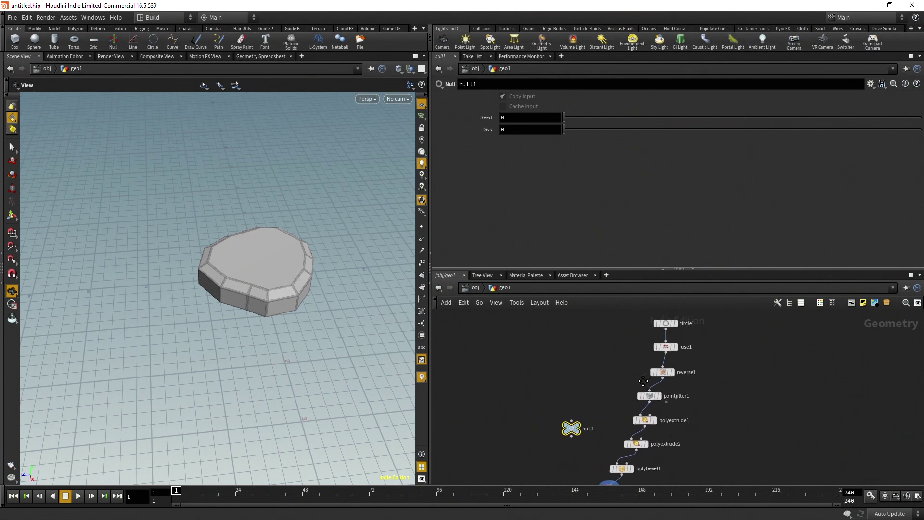
{"action": "right_click", "coordinate": [534, 127]}
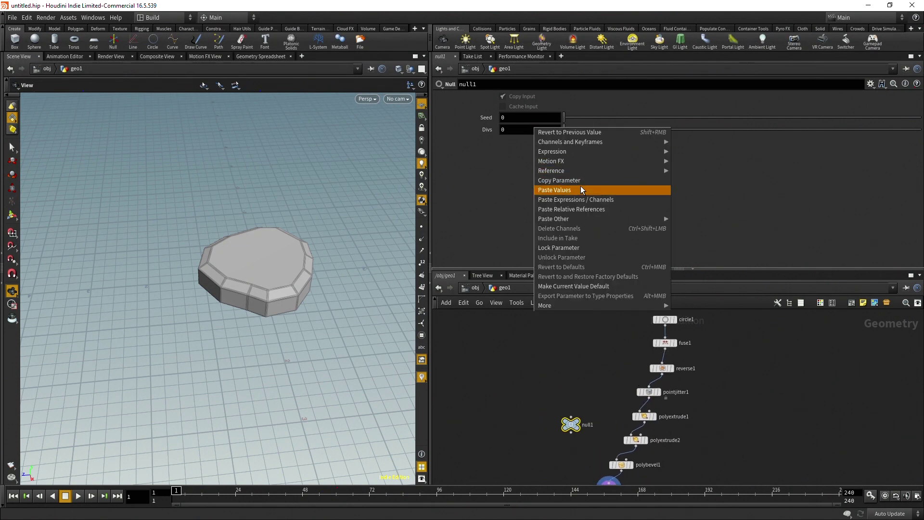
{"action": "left_click", "coordinate": [598, 237]}
{"action": "left_click", "coordinate": [666, 318]}
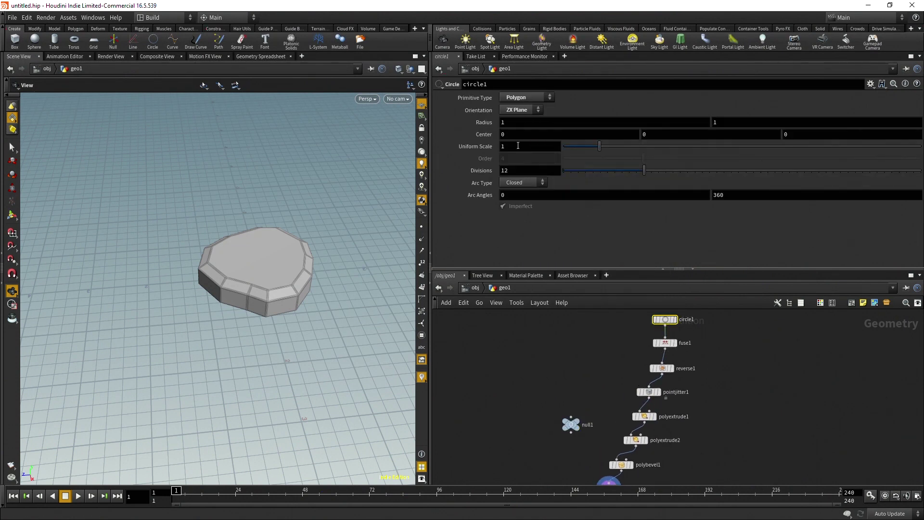
{"action": "right_click", "coordinate": [526, 170]}
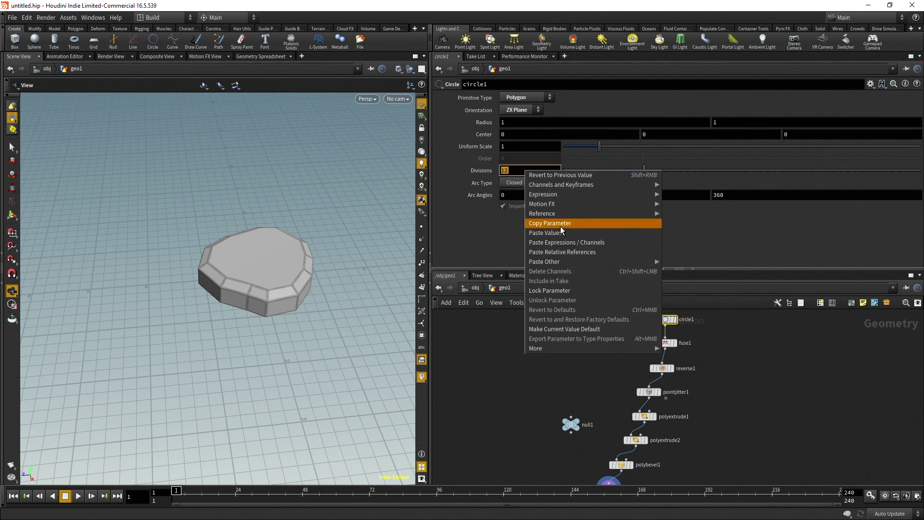
{"action": "left_click", "coordinate": [568, 250]}
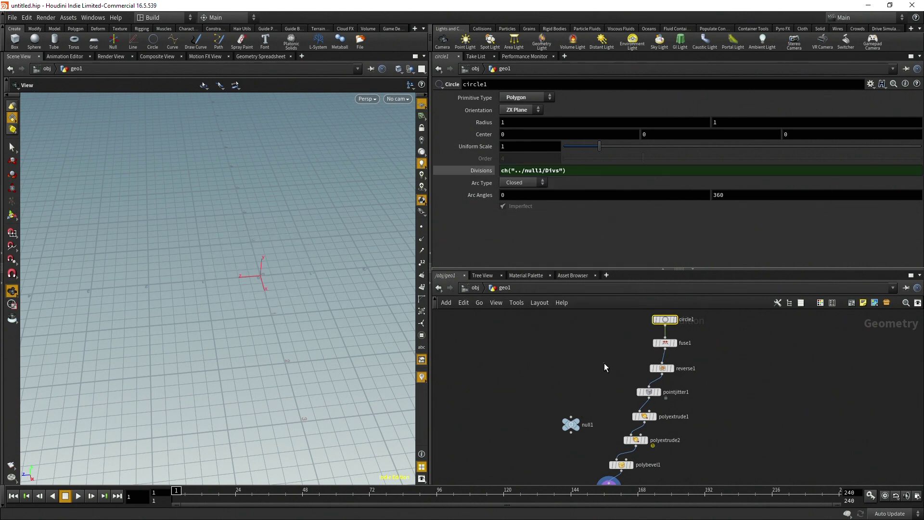
{"action": "left_click", "coordinate": [578, 424]}
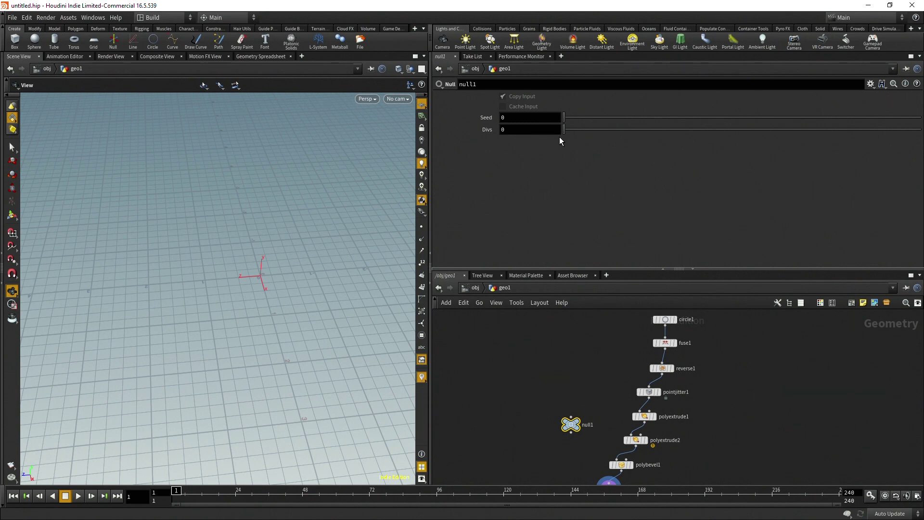
Try null1's Divs at 10, then at 6, for a hexagonal bevelled rock
{"action": "left_click_drag", "start_coordinate": [563, 129], "coordinate": [587, 134]}
{"action": "left_click", "coordinate": [550, 127]}
{"action": "type", "text": "10"}
{"action": "key", "text": "Return"}
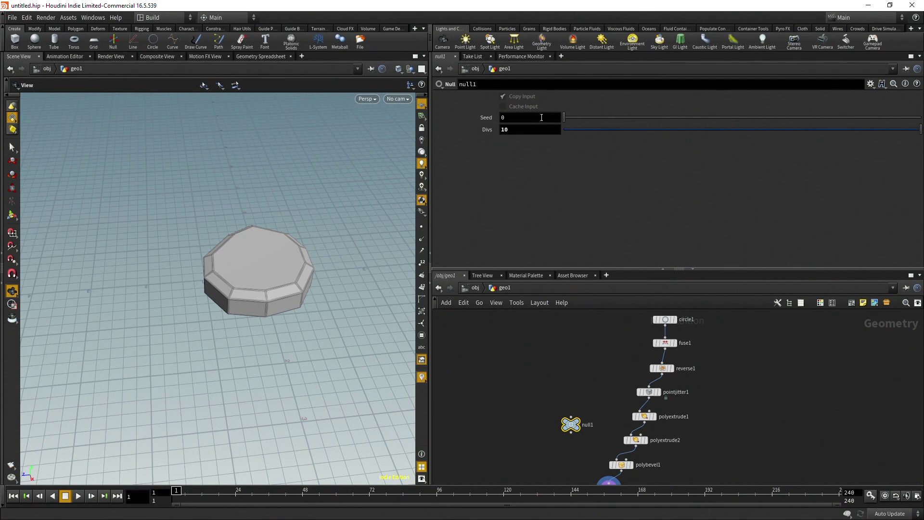
{"action": "right_click", "coordinate": [540, 130]}
{"action": "left_click", "coordinate": [870, 84]}
{"action": "left_click", "coordinate": [554, 136]}
{"action": "left_click", "coordinate": [542, 129]}
{"action": "key", "text": "Return"}
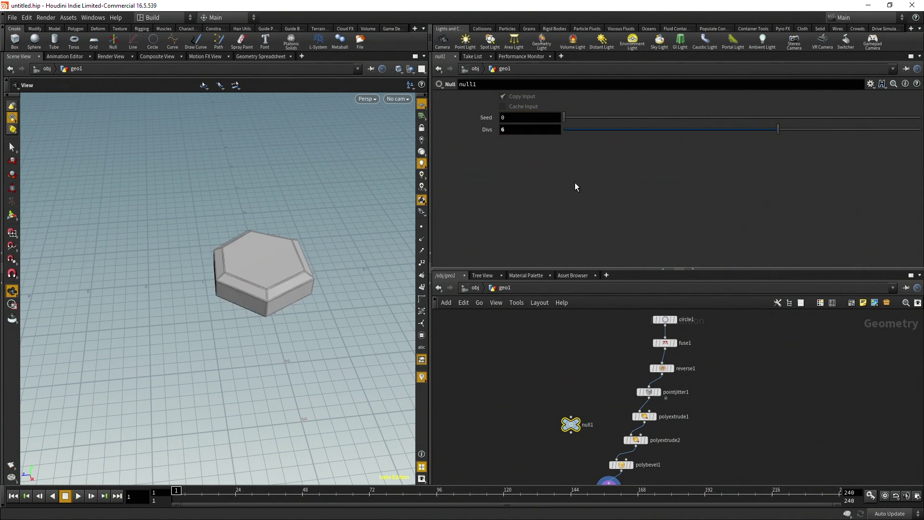
Drag null1's Divs up to 7 and orbit low around the seven-sided rock
{"action": "mouse_move", "coordinate": [260, 255]}
{"action": "left_mouse_down", "text": "alt"}
{"action": "mouse_move", "coordinate": [274, 283]}
{"action": "mouse_move", "coordinate": [268, 267]}
{"action": "left_mouse_up", "text": "alt"}
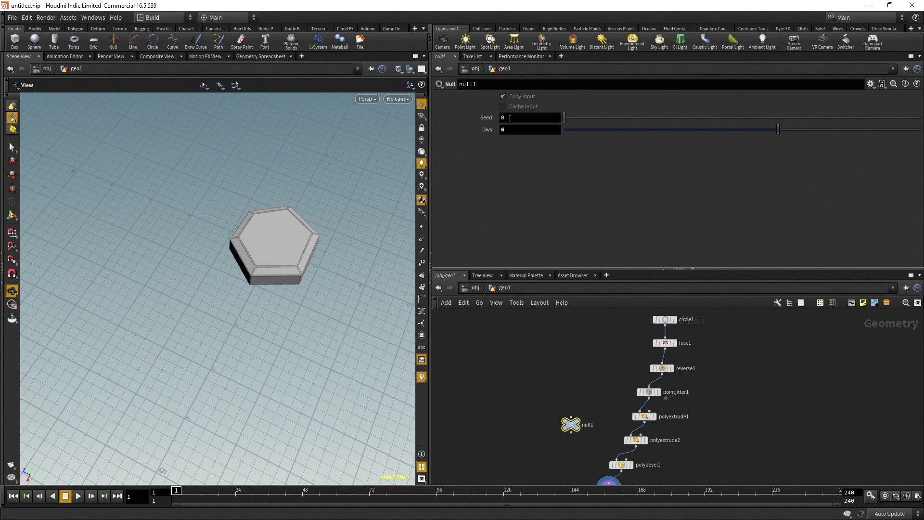
{"action": "middle_click_drag", "start_coordinate": [512, 117], "coordinate": [536, 121]}
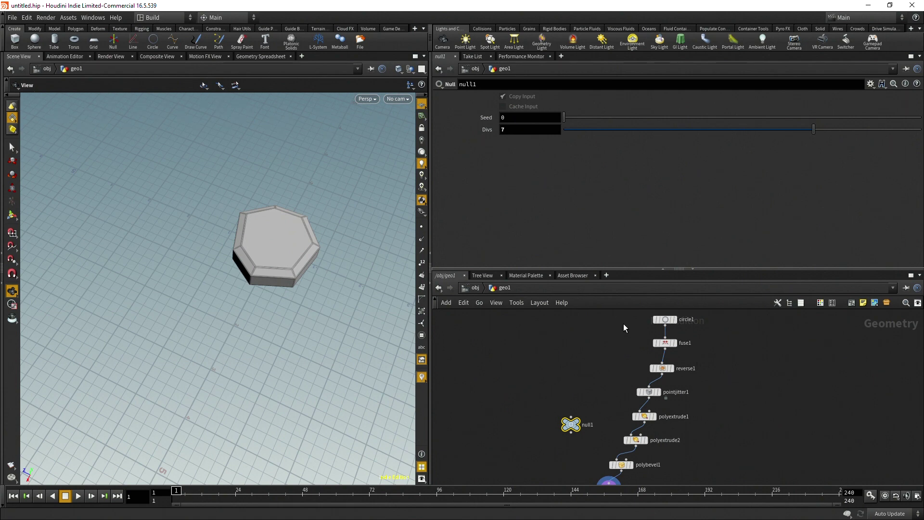
{"action": "left_click_drag", "start_coordinate": [289, 202], "coordinate": [289, 262]}
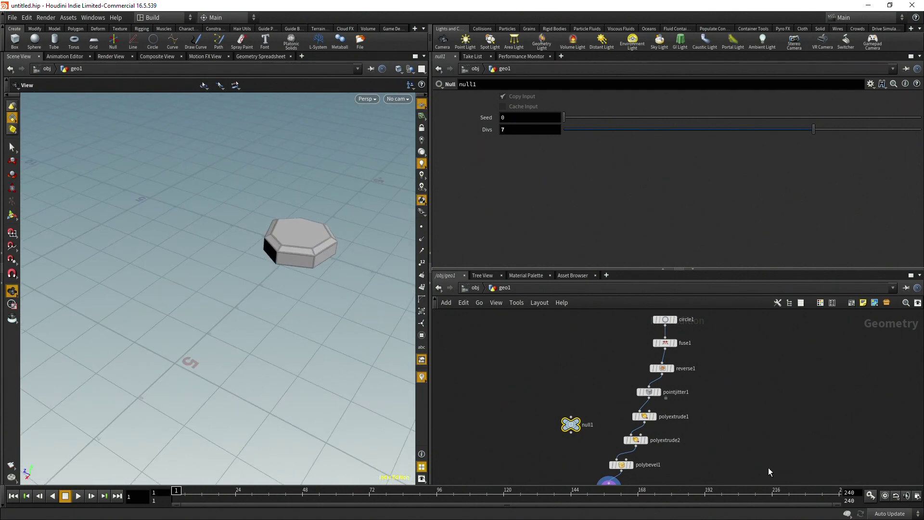
{"action": "scroll", "coordinate": [709, 382], "scroll_direction": "down", "scroll_amount": 3}
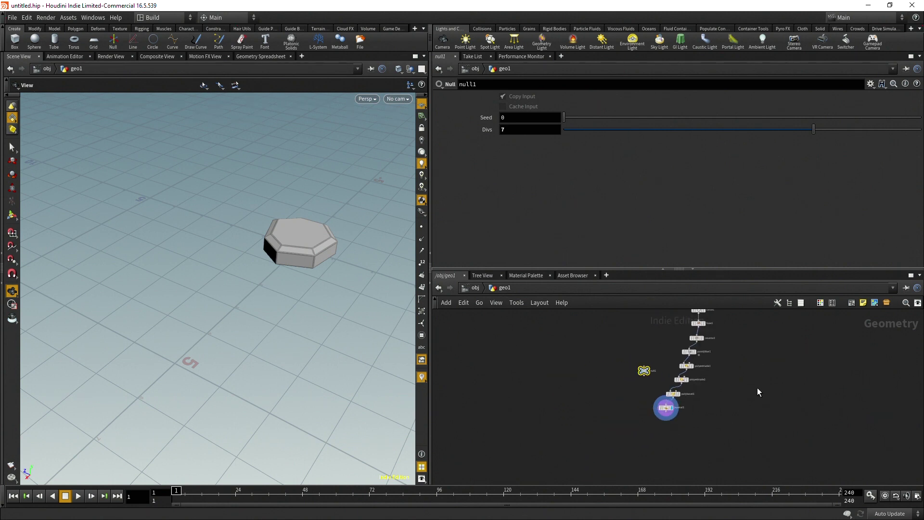
At object level, add a new geo2 container, hide geo1, and go inside geo2
{"action": "key", "text": "u"}
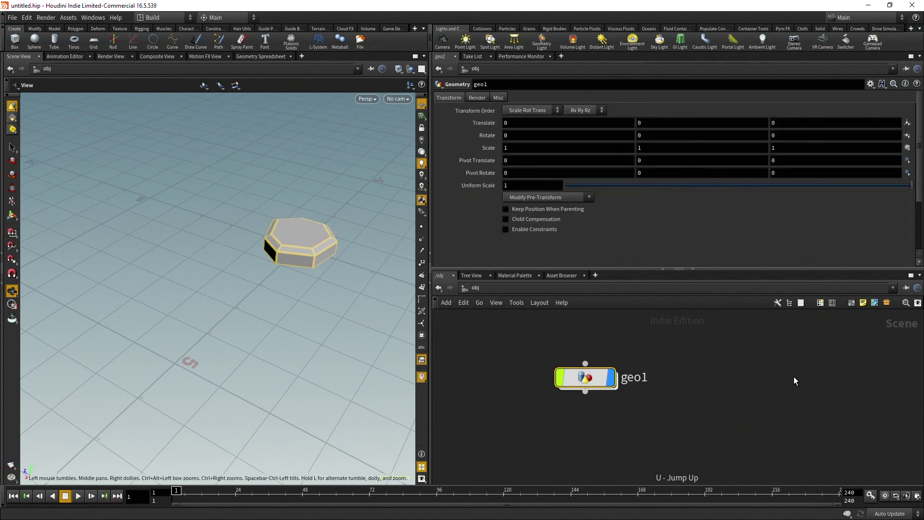
{"action": "key", "text": "Tab"}
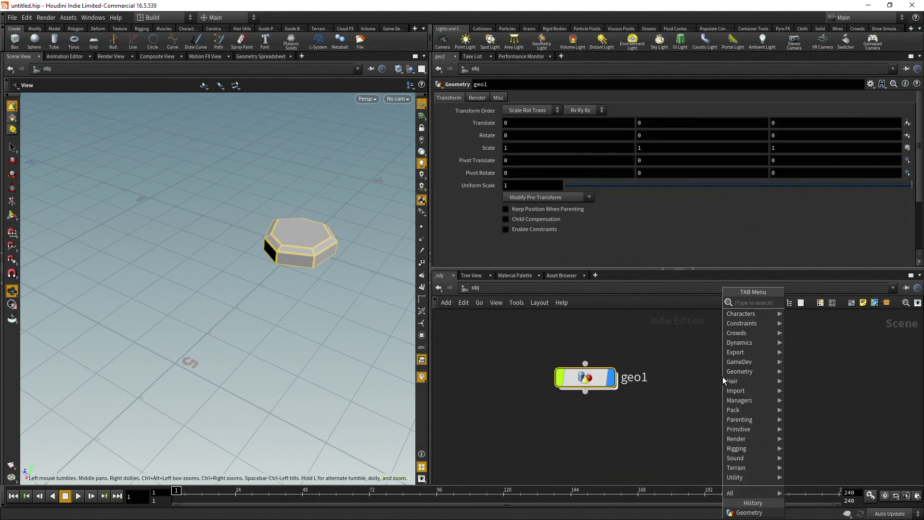
{"action": "key", "text": "Return"}
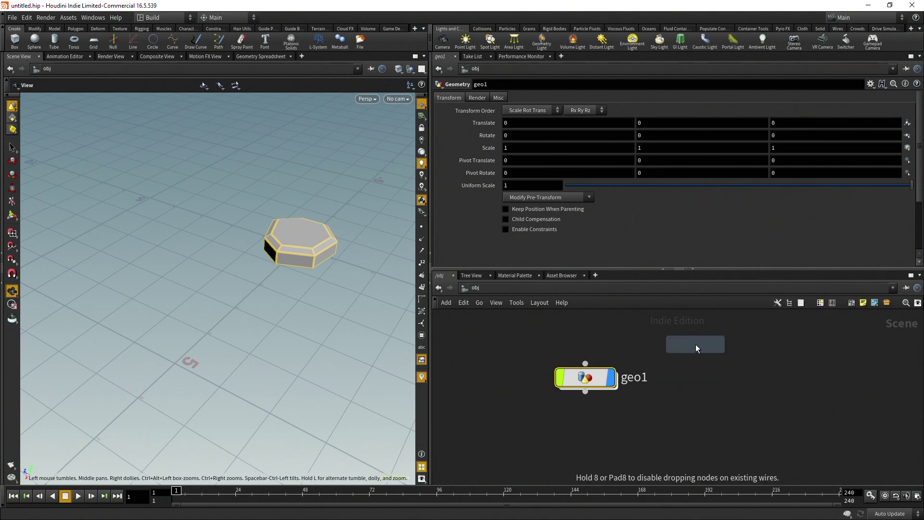
{"action": "left_click", "coordinate": [724, 363]}
{"action": "left_click", "coordinate": [610, 377]}
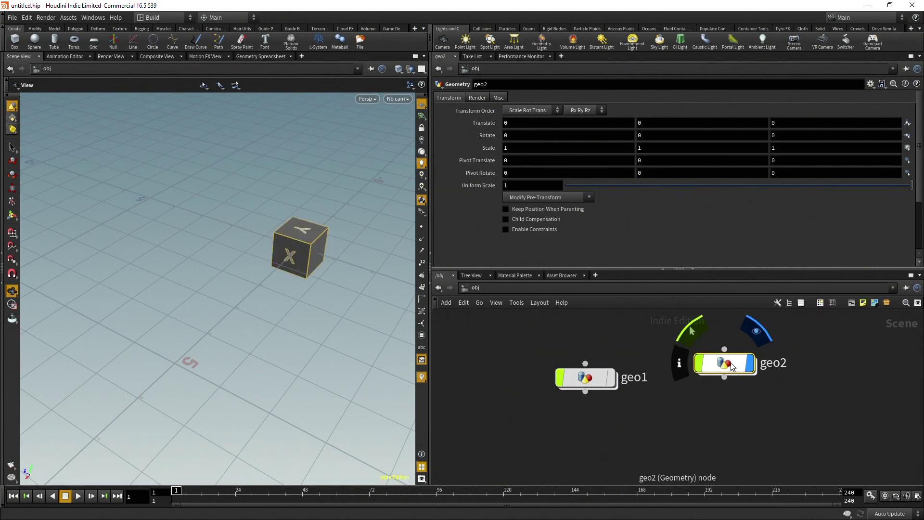
{"action": "double_click", "coordinate": [724, 363]}
Replace geo2's default file node with a Platonic Solids node set to Icosahedron
{"action": "key", "text": "Delete"}
{"action": "key", "text": "Tab"}
{"action": "type", "text": "box"}
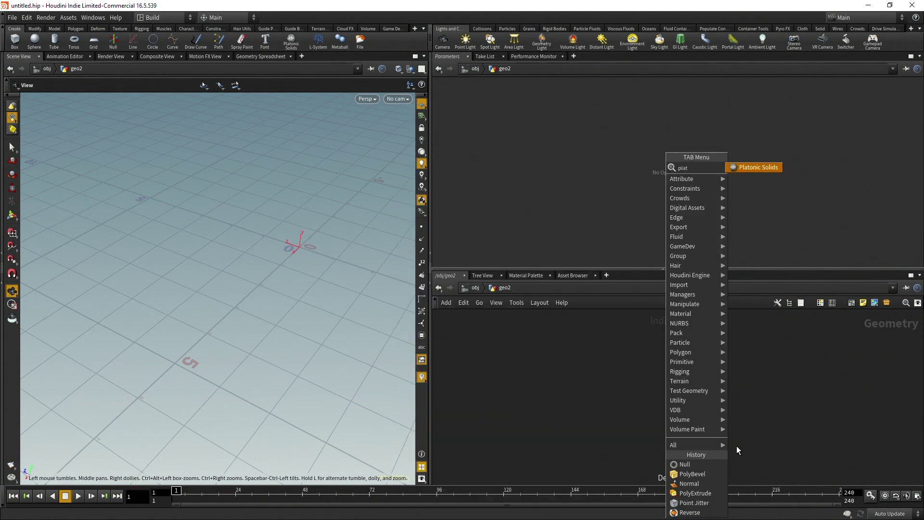
{"action": "key", "text": "Return"}
{"action": "left_click", "coordinate": [619, 391]}
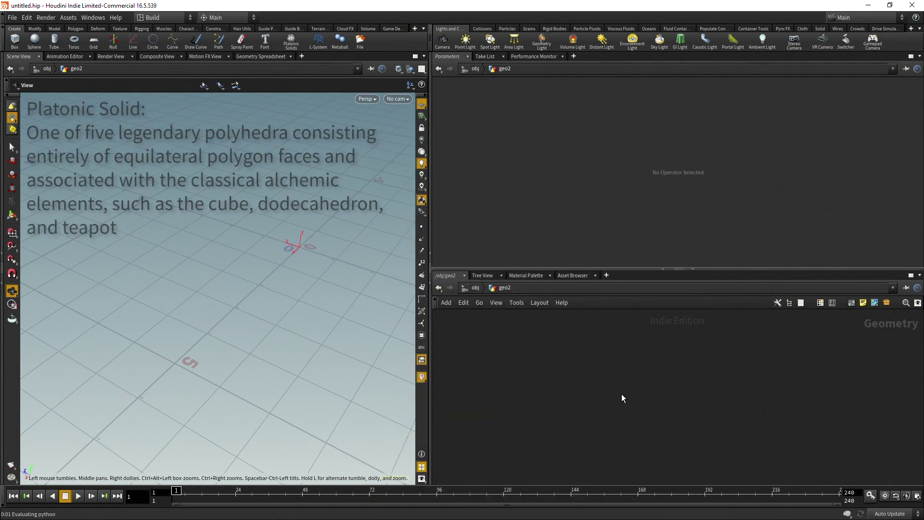
{"action": "left_click", "coordinate": [525, 99]}
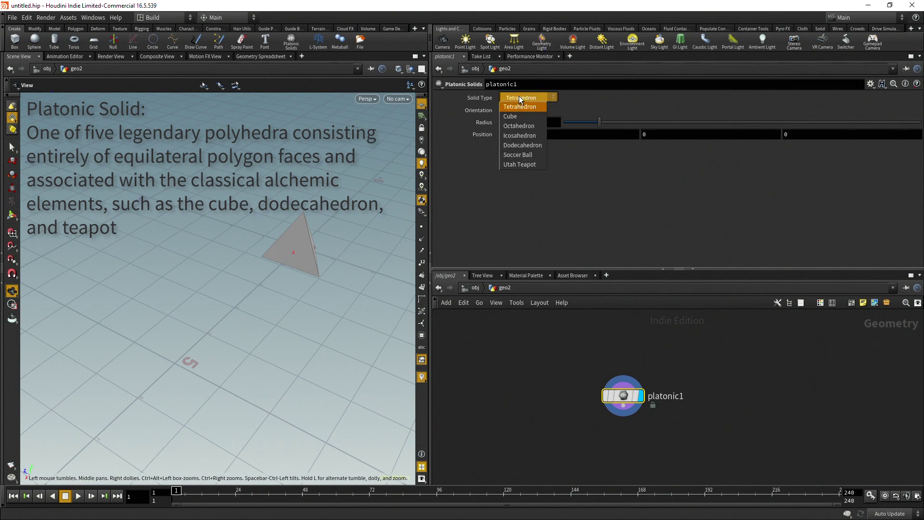
{"action": "left_click", "coordinate": [529, 136]}
{"action": "left_click_drag", "start_coordinate": [366, 289], "coordinate": [403, 314]}
Add a Voronoi Fracture node below platonic1
{"action": "left_click", "coordinate": [603, 361]}
{"action": "key", "text": "Tab"}
{"action": "type", "text": "voronoi"}
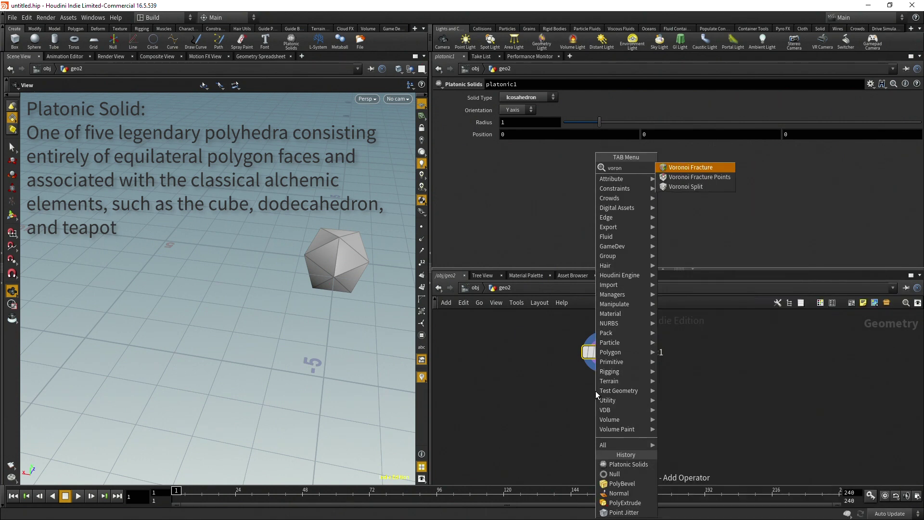
{"action": "key", "text": "Return"}
{"action": "left_click", "coordinate": [596, 391]}
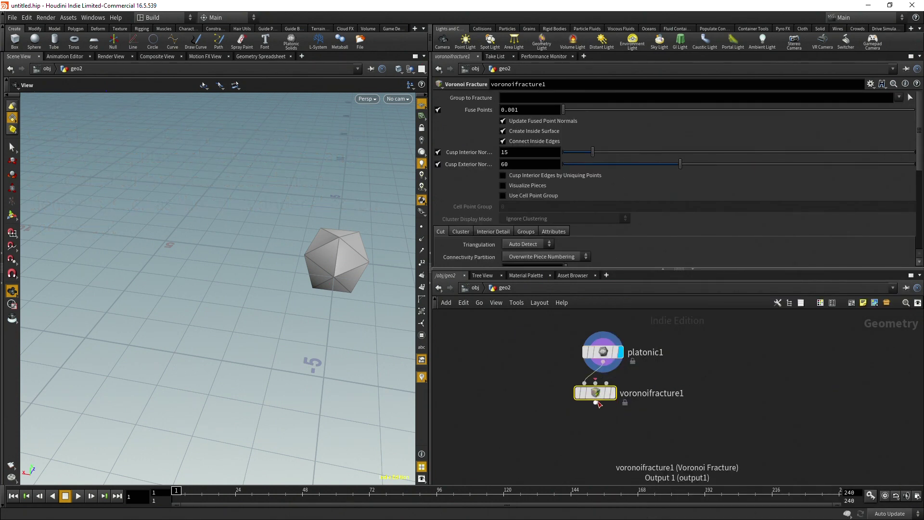
{"action": "left_click_drag", "start_coordinate": [596, 393], "coordinate": [604, 426]}
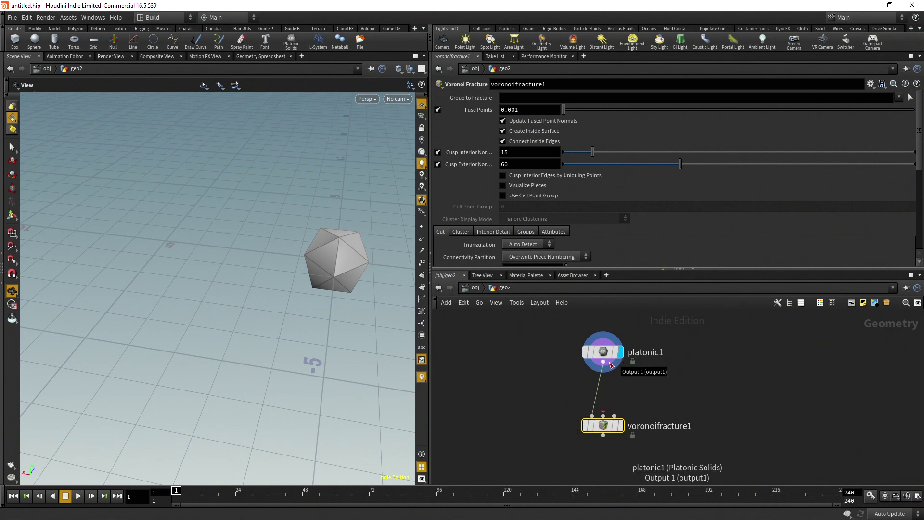
Branch a VDB from Polygons node off platonic1's output
{"action": "mouse_move", "coordinate": [602, 365]}
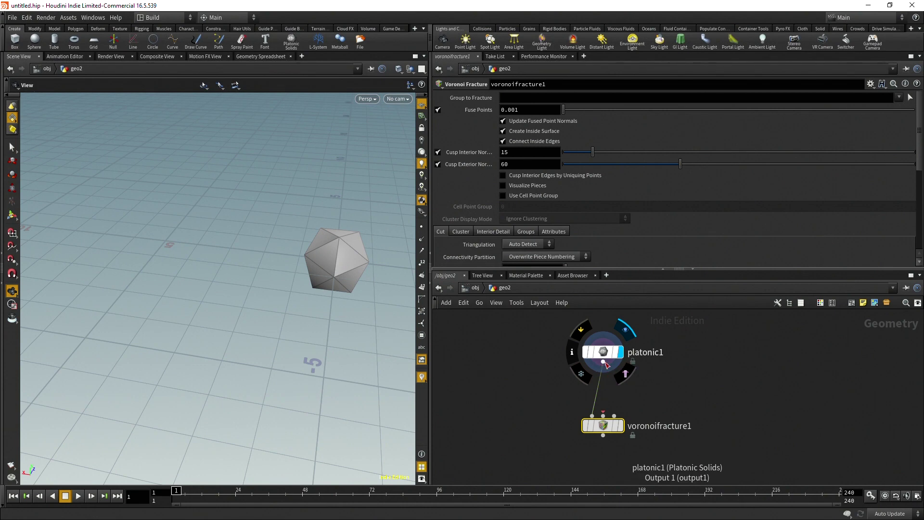
{"action": "left_click", "coordinate": [603, 362]}
{"action": "key", "text": "Tab"}
{"action": "type", "text": "vdbp"}
{"action": "key", "text": "BackSpace"}
{"action": "type", "text": "fro"}
{"action": "key", "text": "Down"}
{"action": "key", "text": "Down"}
{"action": "key", "text": "Return"}
{"action": "left_click", "coordinate": [683, 390]}
Switch vdbfrompolygons1 from Distance VDB to Fog VDB and display the fog volume
{"action": "left_click", "coordinate": [438, 122]}
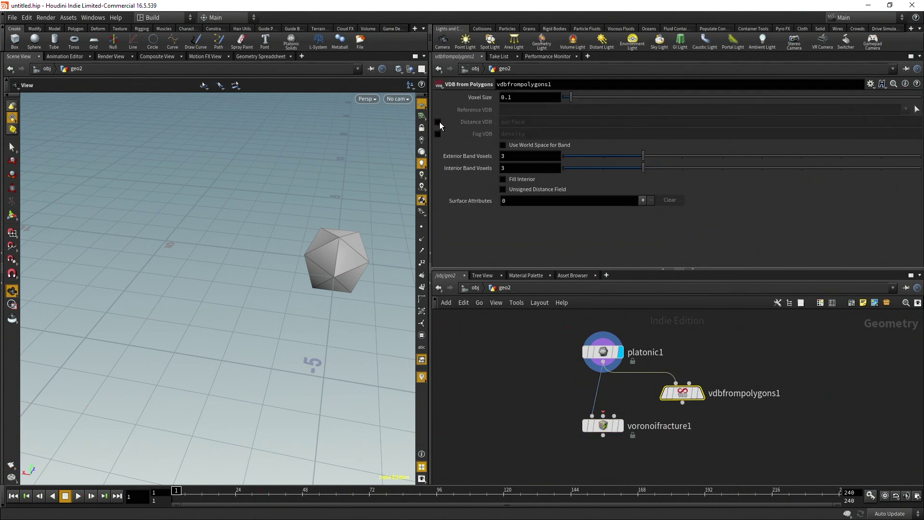
{"action": "left_click", "coordinate": [438, 134]}
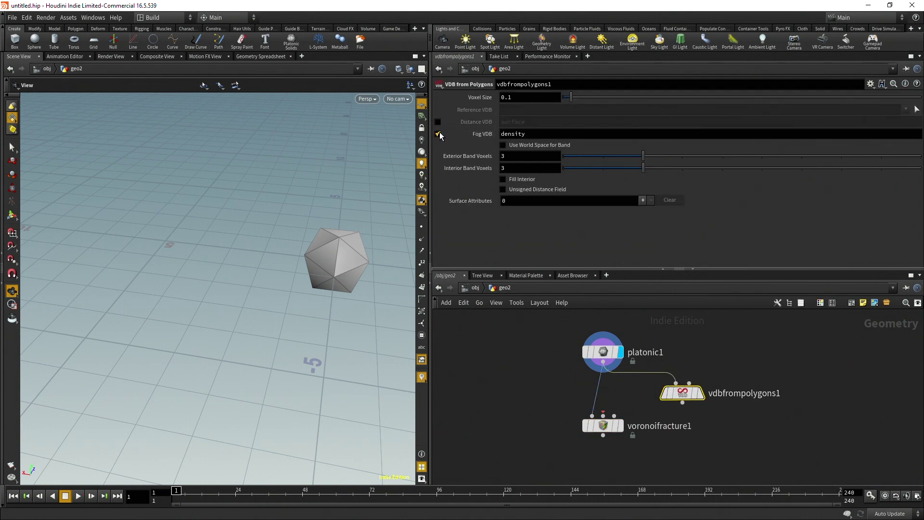
{"action": "left_click", "coordinate": [700, 393]}
{"action": "left_click_drag", "start_coordinate": [278, 294], "coordinate": [306, 238]}
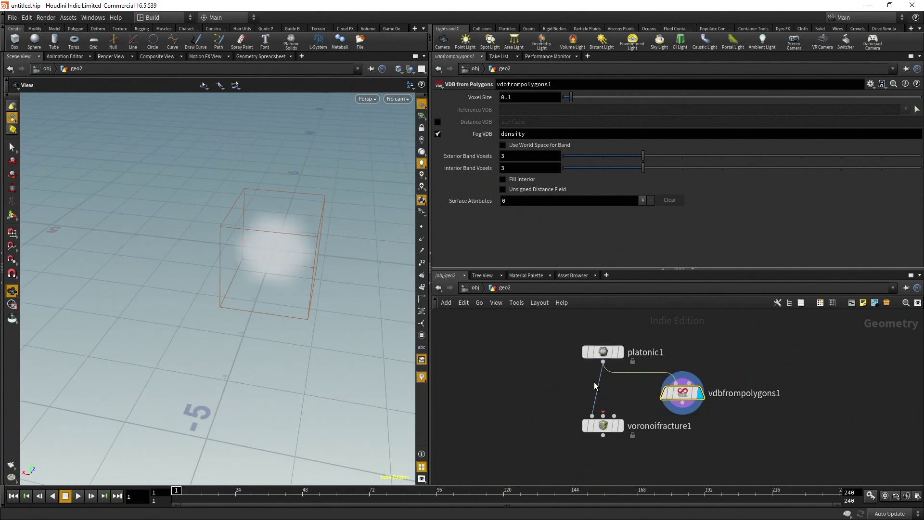
{"action": "left_click_drag", "start_coordinate": [687, 410], "coordinate": [722, 438]}
Add a Scatter after vdbfrompolygons1 with Force Total Count set to 50
{"action": "type", "text": "scat"}
{"action": "key", "text": "Return"}
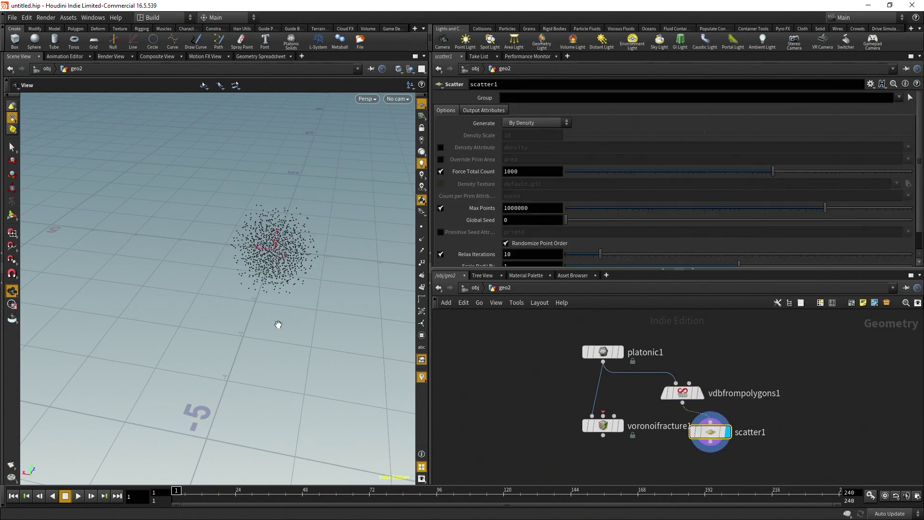
{"action": "left_click_drag", "start_coordinate": [215, 290], "coordinate": [337, 260]}
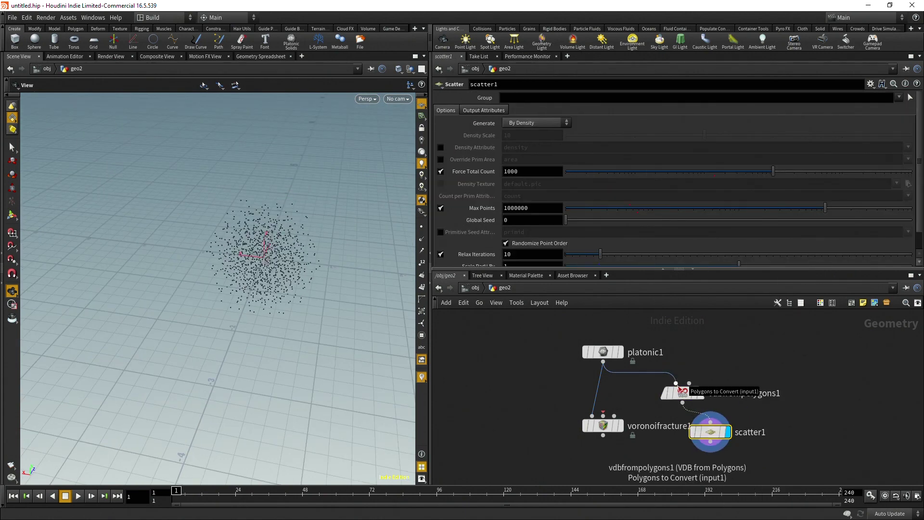
{"action": "middle_click_drag", "start_coordinate": [617, 443], "coordinate": [607, 406]}
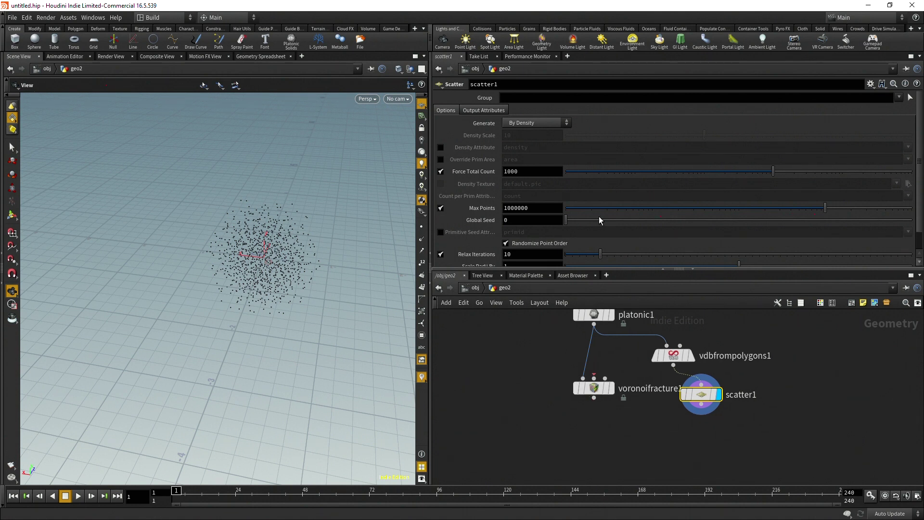
{"action": "left_click", "coordinate": [542, 171]}
{"action": "type", "text": "50"}
{"action": "key", "text": "Return"}
Wire scatter1 into voronoifracture1's second input and display the fractured icosahedron
{"action": "mouse_move", "coordinate": [589, 397]}
{"action": "left_click_drag", "start_coordinate": [589, 396], "coordinate": [596, 435]}
{"action": "left_click_drag", "start_coordinate": [701, 405], "coordinate": [600, 416]}
{"action": "left_click", "coordinate": [617, 426]}
{"action": "left_click_drag", "start_coordinate": [288, 281], "coordinate": [269, 241]}
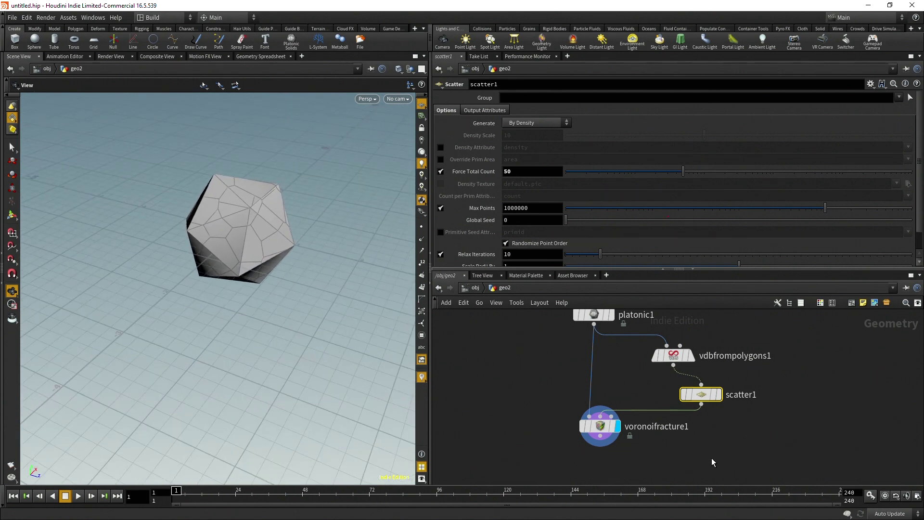
{"action": "middle_click_drag", "start_coordinate": [715, 465], "coordinate": [703, 425]}
Append an Exploded View node to voronoifracture1, display it, and orbit around the separated pieces
{"action": "left_click", "coordinate": [586, 395]}
{"action": "key", "text": "Tab"}
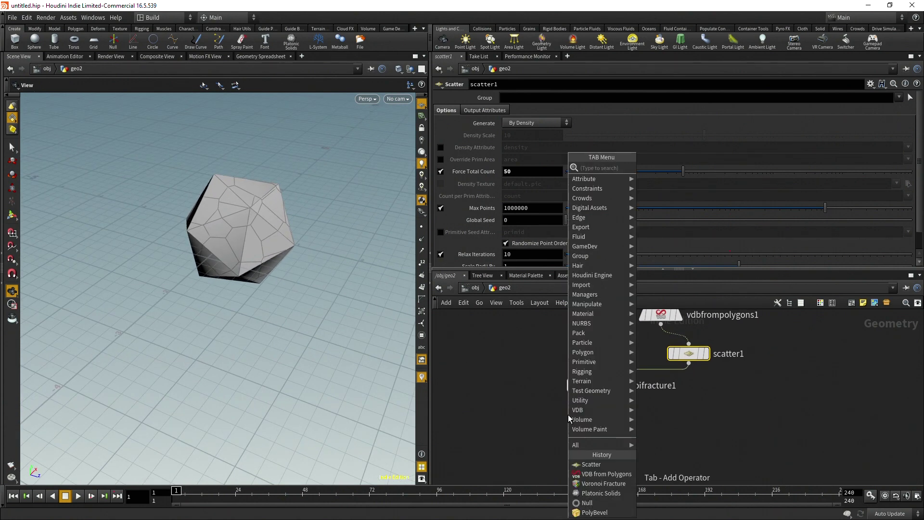
{"action": "type", "text": "explod"}
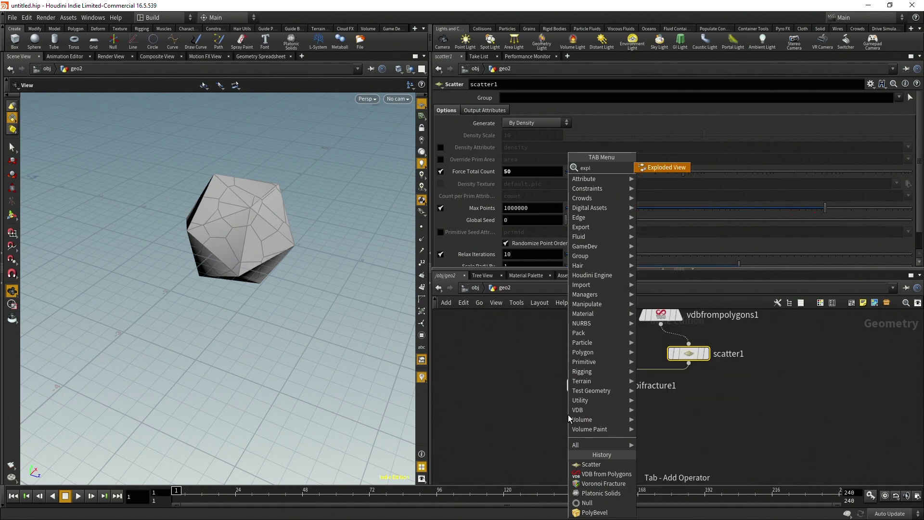
{"action": "key", "text": "Return"}
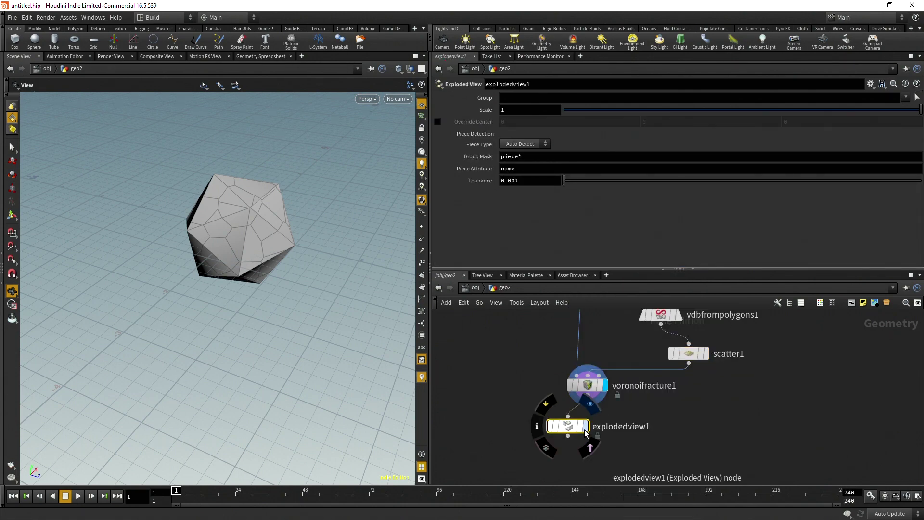
{"action": "left_click", "coordinate": [584, 426]}
{"action": "left_click_drag", "start_coordinate": [275, 277], "coordinate": [406, 331]}
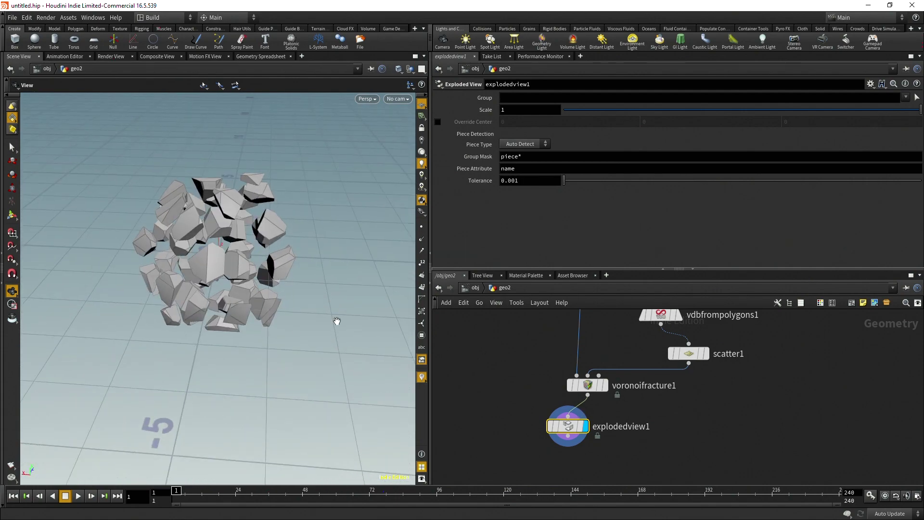
{"action": "scroll", "coordinate": [326, 324], "scroll_direction": "up", "scroll_amount": 5}
{"action": "left_click_drag", "start_coordinate": [318, 275], "coordinate": [268, 213]}
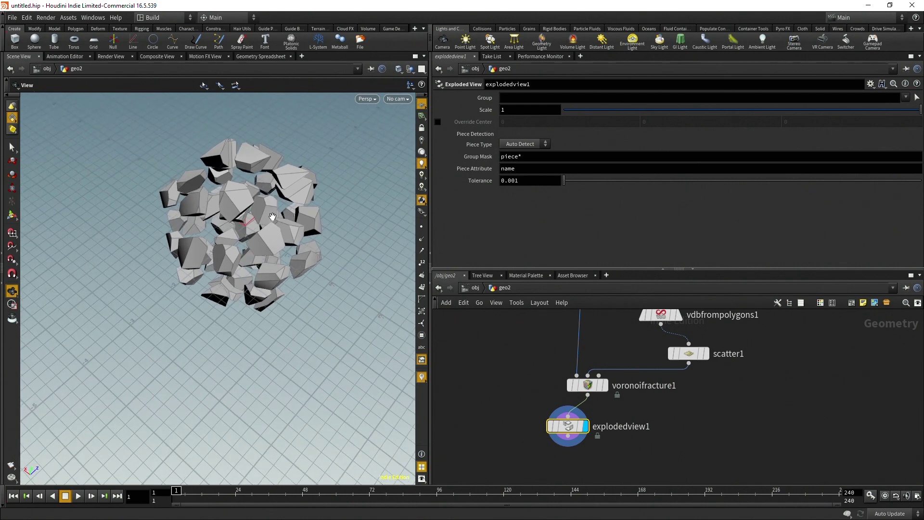
{"action": "scroll", "coordinate": [272, 216], "scroll_direction": "up", "scroll_amount": 5}
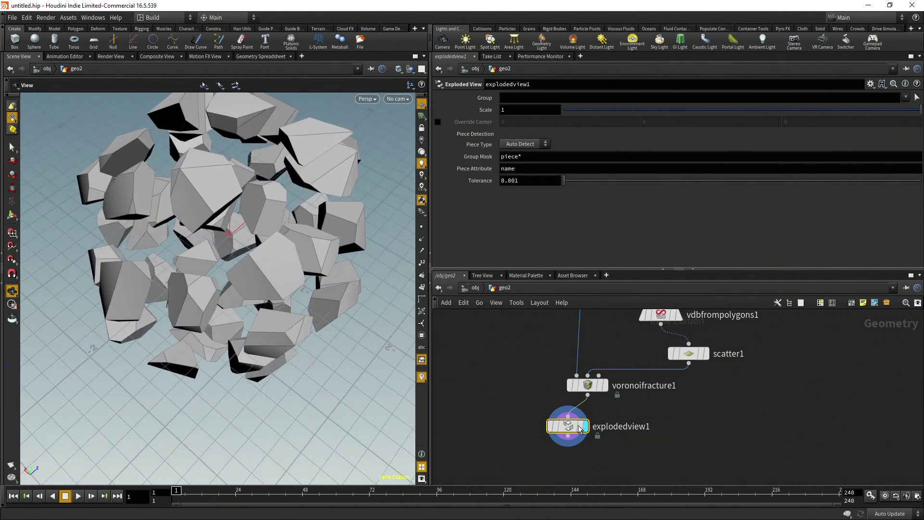
Enable Cluster Pieces on voronoifracture1's Cluster tab
{"action": "left_click", "coordinate": [587, 385]}
{"action": "scroll", "coordinate": [530, 178], "scroll_direction": "down", "scroll_amount": 2}
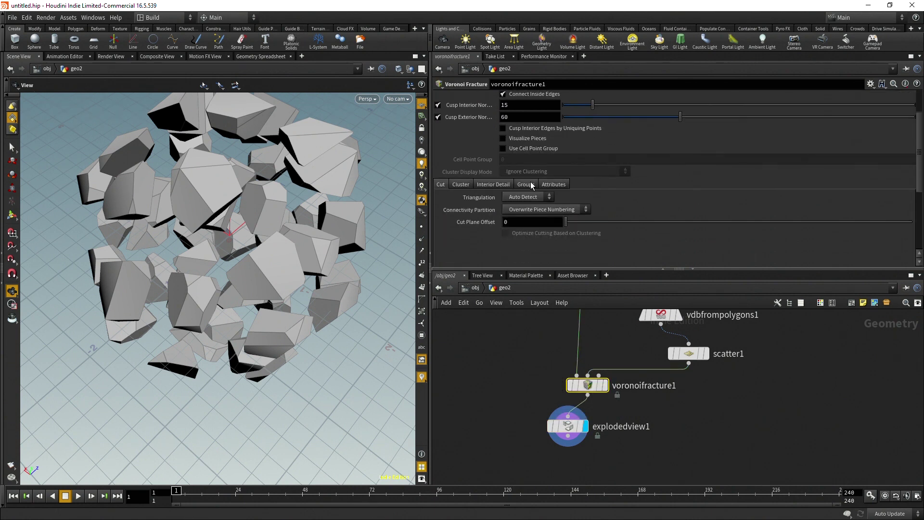
{"action": "scroll", "coordinate": [501, 183], "scroll_direction": "down", "scroll_amount": 1}
{"action": "left_click", "coordinate": [466, 172]}
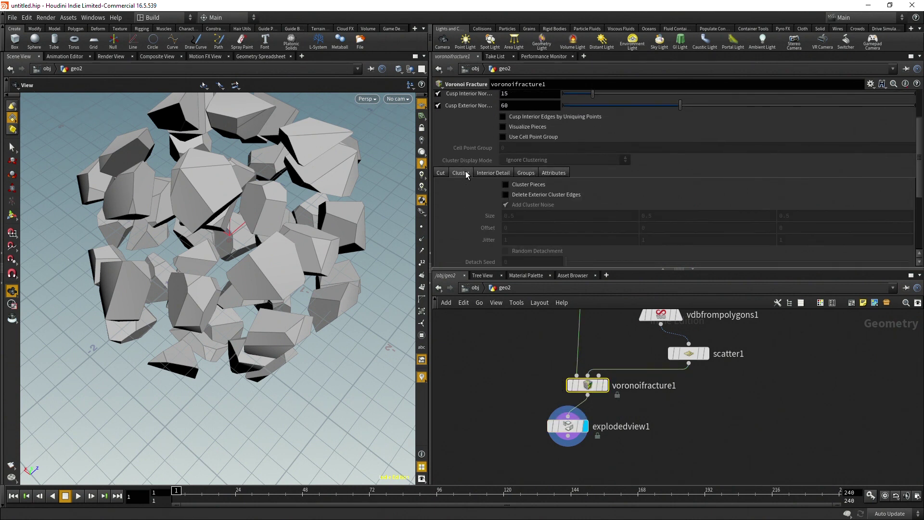
{"action": "left_click", "coordinate": [526, 184]}
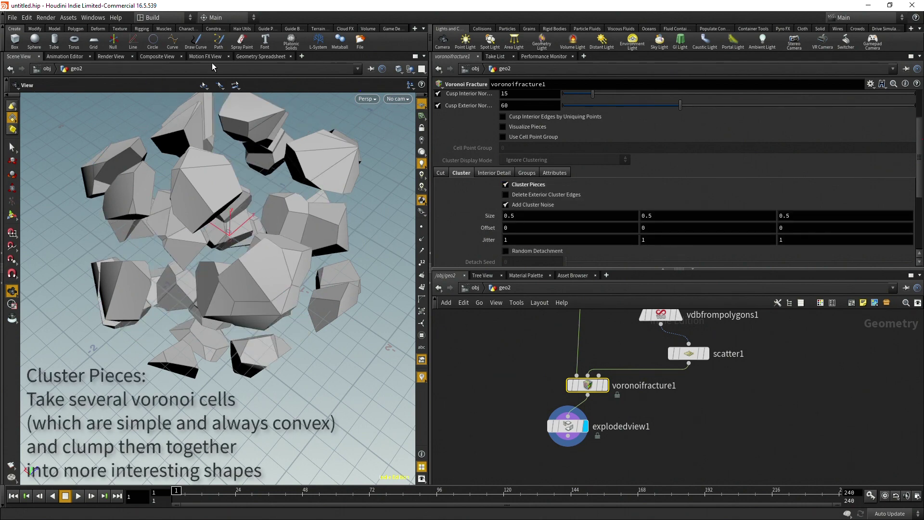
Check the fracture's primitive name attributes in the Geometry Spreadsheet, then return to Scene View
{"action": "left_click", "coordinate": [253, 57]}
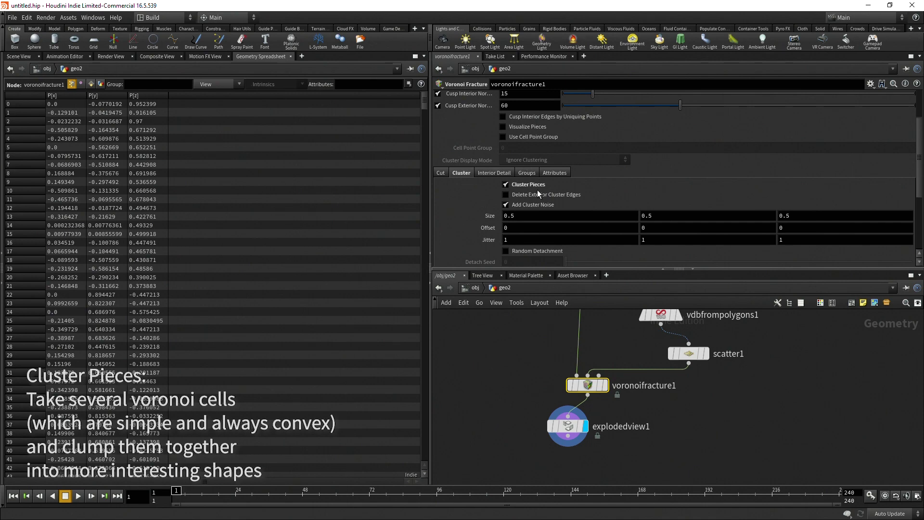
{"action": "scroll", "coordinate": [537, 189], "scroll_direction": "up", "scroll_amount": 3}
{"action": "left_click", "coordinate": [90, 84]}
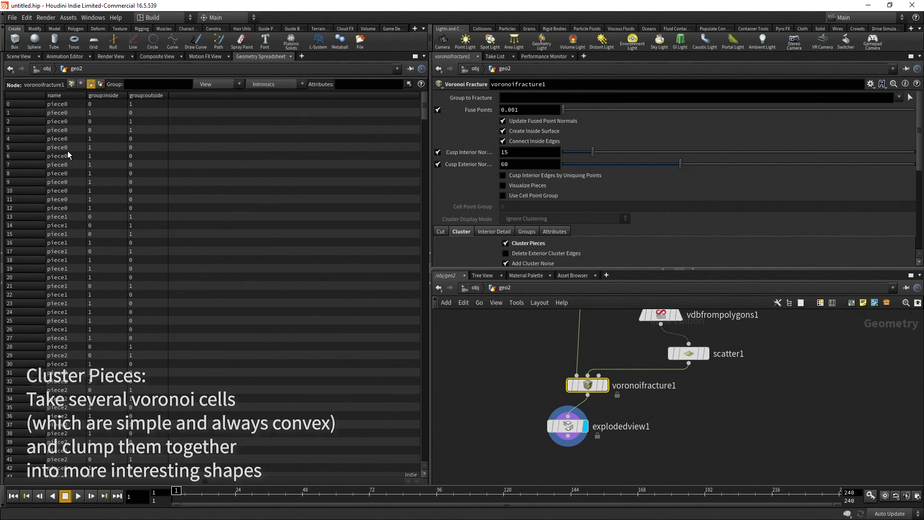
{"action": "scroll", "coordinate": [84, 147], "scroll_direction": "down", "scroll_amount": 1}
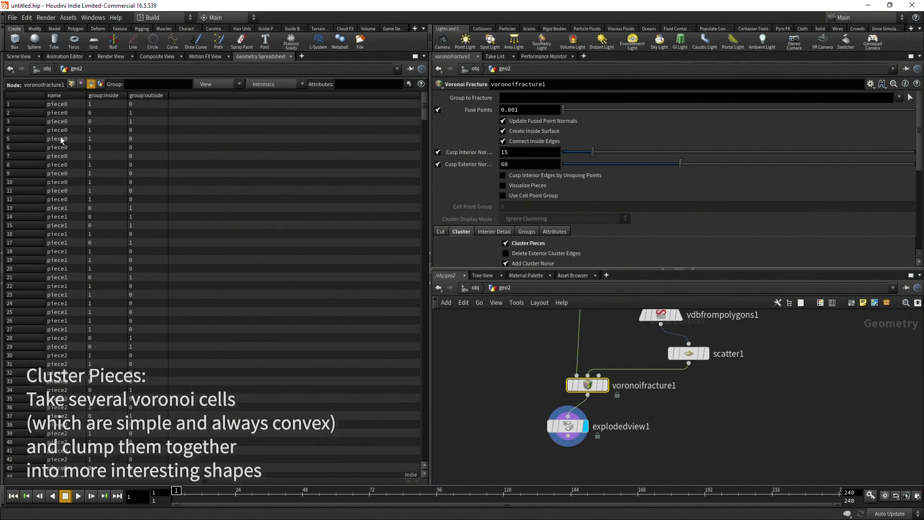
{"action": "left_click", "coordinate": [19, 56]}
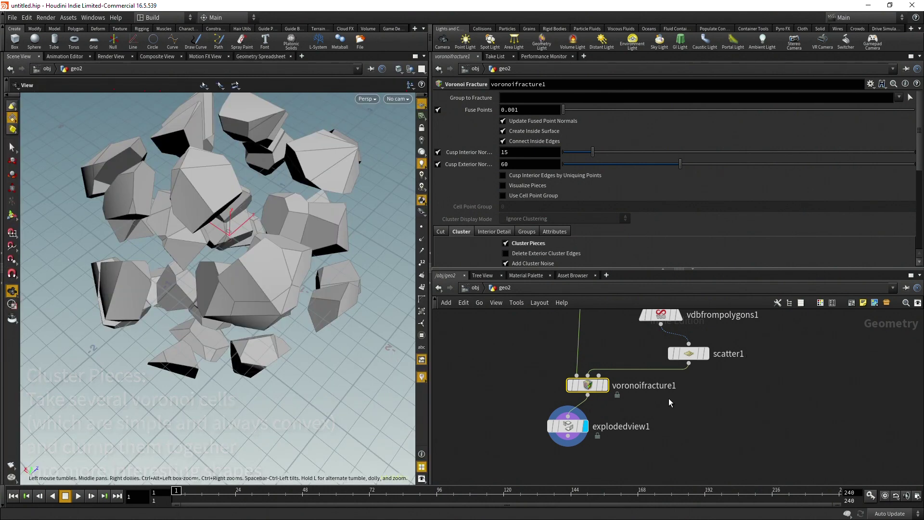
Replace explodedview1 with a Delete node after voronoifracture1
{"action": "left_click", "coordinate": [568, 426]}
{"action": "key", "text": "Delete"}
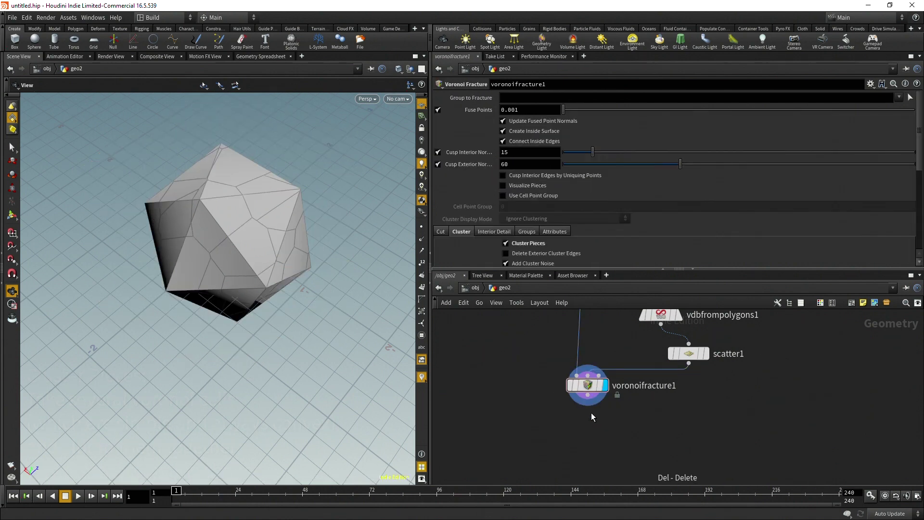
{"action": "left_click", "coordinate": [587, 395]}
{"action": "key", "text": "Tab"}
{"action": "type", "text": "de"}
{"action": "key", "text": "Return"}
{"action": "left_click", "coordinate": [559, 425]}
{"action": "left_click", "coordinate": [519, 97]}
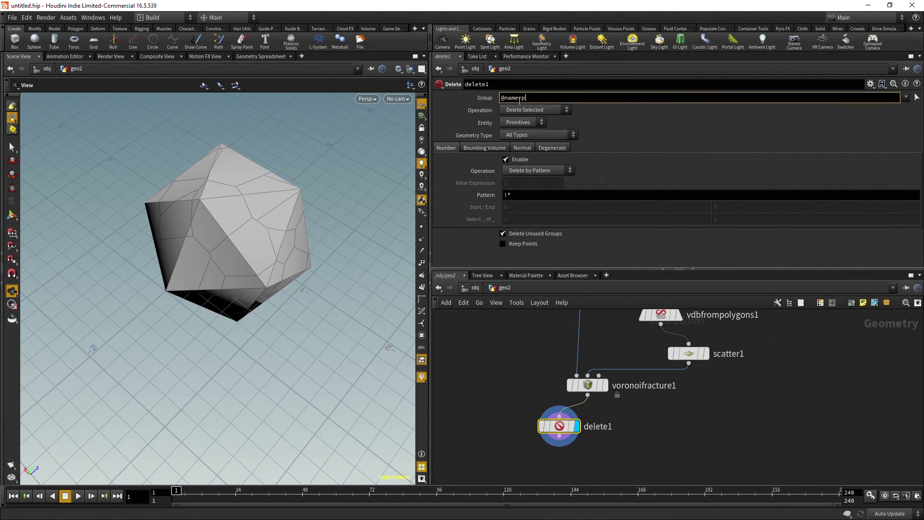
{"action": "type", "text": "@name=piece1"}
{"action": "key", "text": "Return"}
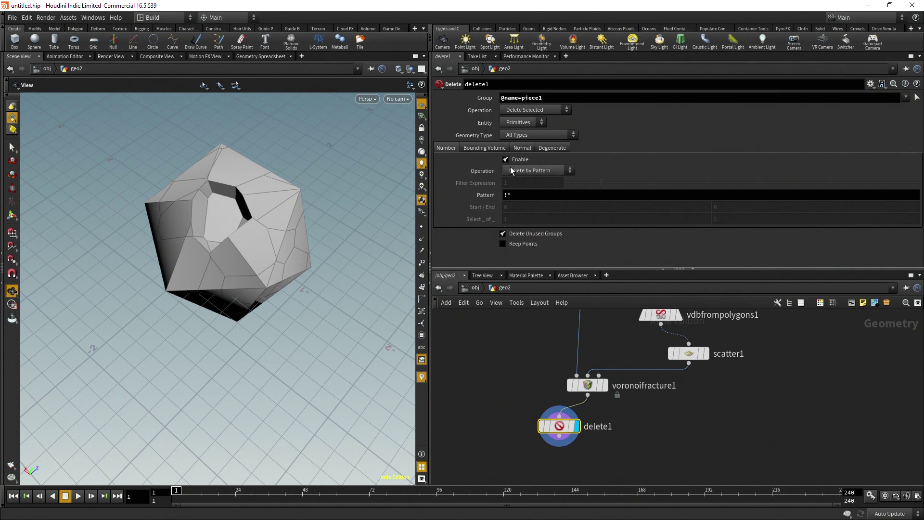
{"action": "left_click", "coordinate": [530, 112]}
{"action": "left_click", "coordinate": [532, 119]}
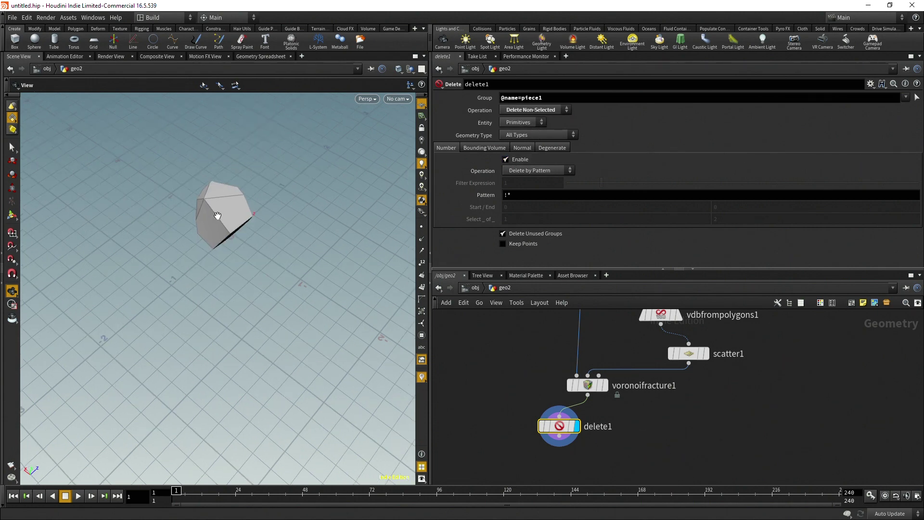
{"action": "left_click_drag", "start_coordinate": [221, 216], "coordinate": [238, 254]}
{"action": "middle_click_drag", "start_coordinate": [553, 98], "coordinate": [592, 95]}
{"action": "left_click_drag", "start_coordinate": [251, 269], "coordinate": [281, 289]}
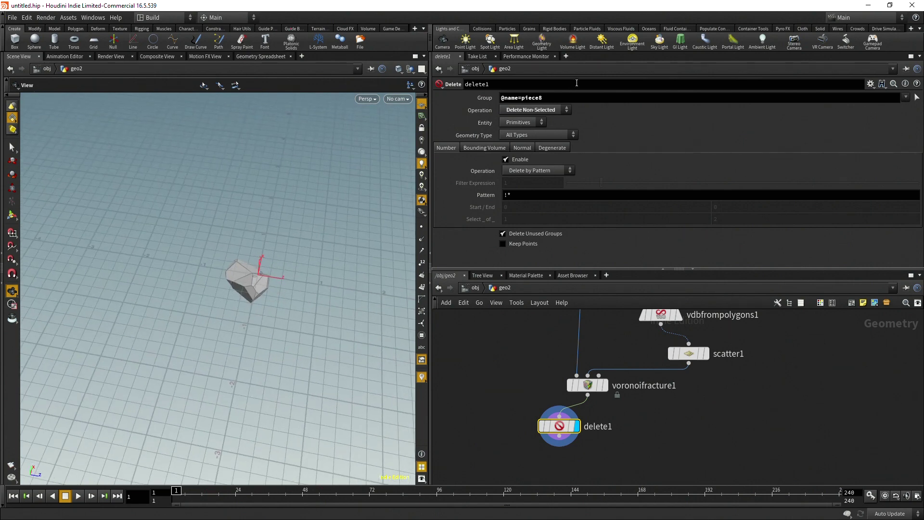
{"action": "scroll", "coordinate": [659, 316], "scroll_direction": "down", "scroll_amount": 3}
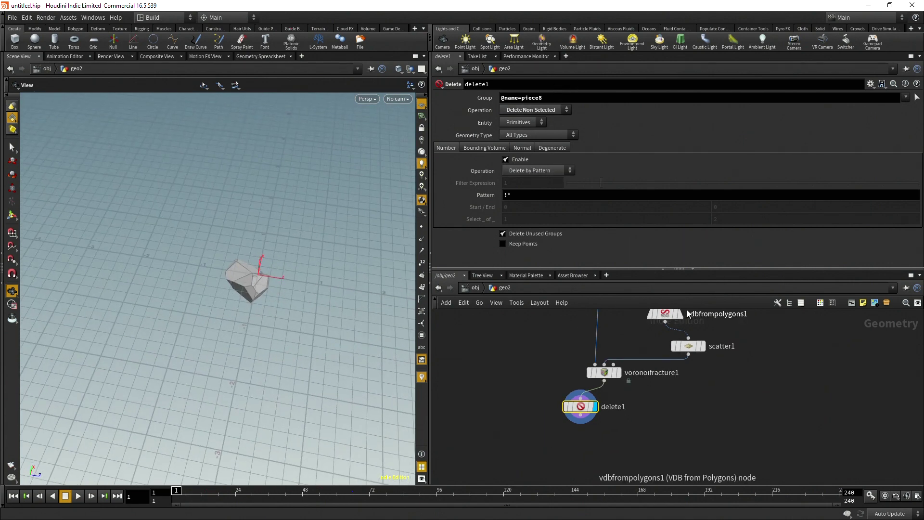
{"action": "scroll", "coordinate": [763, 423], "scroll_direction": "down", "scroll_amount": 3}
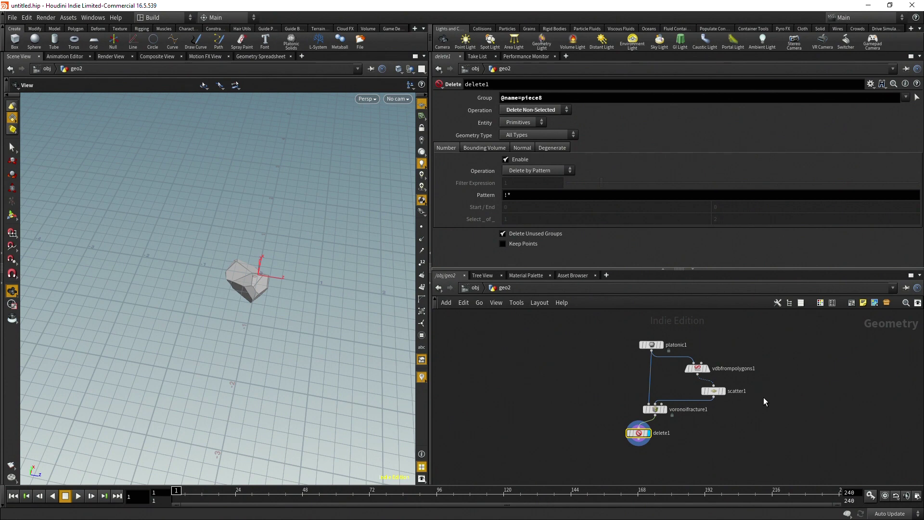
{"action": "scroll", "coordinate": [764, 397], "scroll_direction": "up", "scroll_amount": 1}
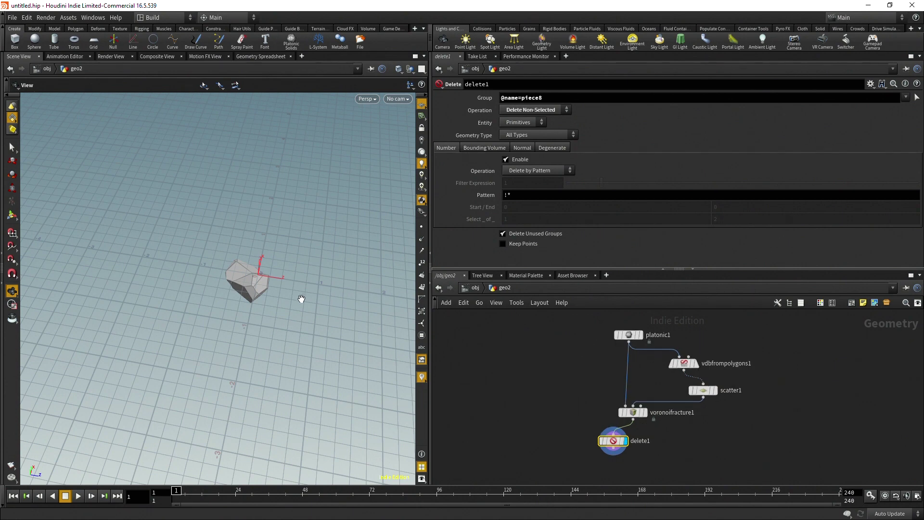
{"action": "left_click_drag", "start_coordinate": [301, 298], "coordinate": [254, 230]}
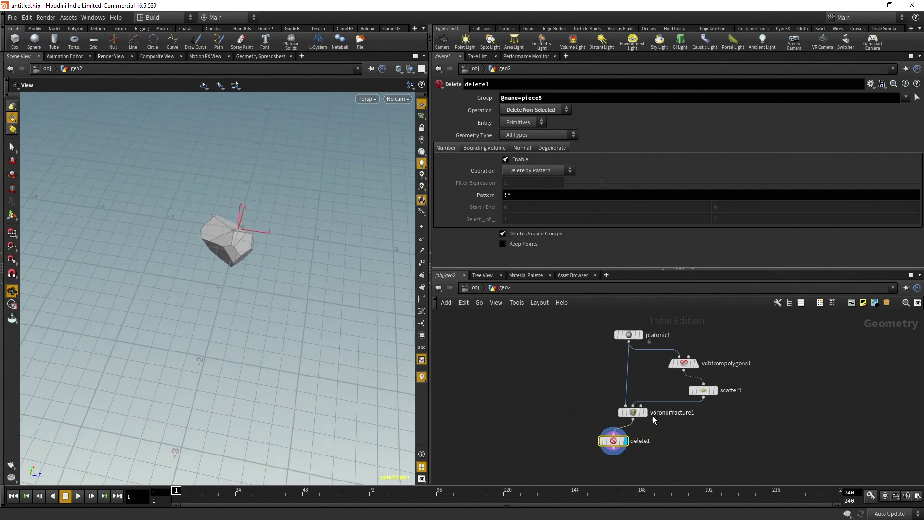
{"action": "left_click_drag", "start_coordinate": [406, 308], "coordinate": [377, 219]}
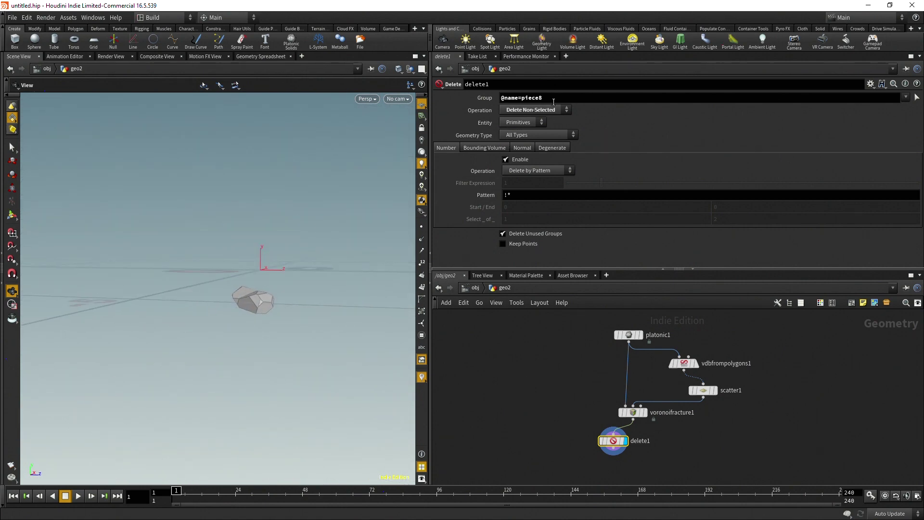
{"action": "middle_click_drag", "start_coordinate": [554, 101], "coordinate": [599, 89]}
{"action": "mouse_move", "coordinate": [269, 260]}
{"action": "left_mouse_down"}
{"action": "mouse_move", "coordinate": [284, 272]}
{"action": "mouse_move", "coordinate": [283, 255]}
{"action": "left_mouse_up"}
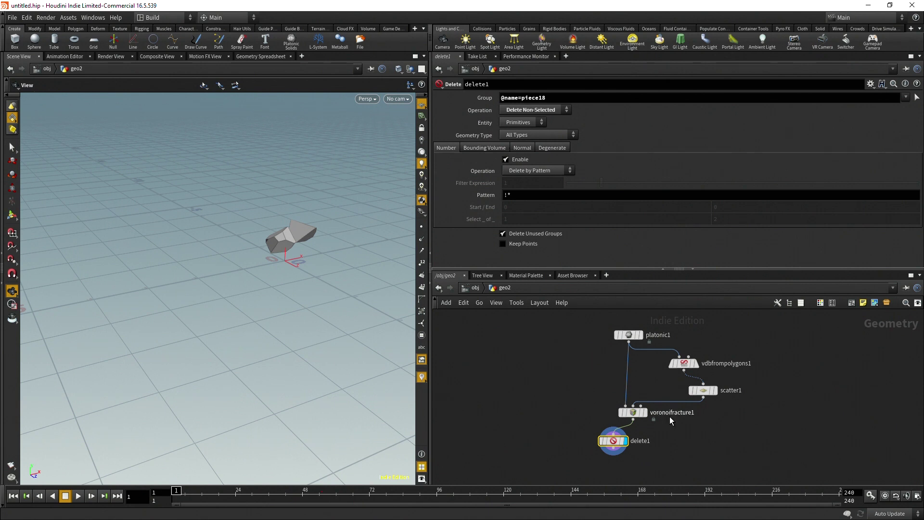
{"action": "middle_click_drag", "start_coordinate": [793, 388], "coordinate": [806, 351]}
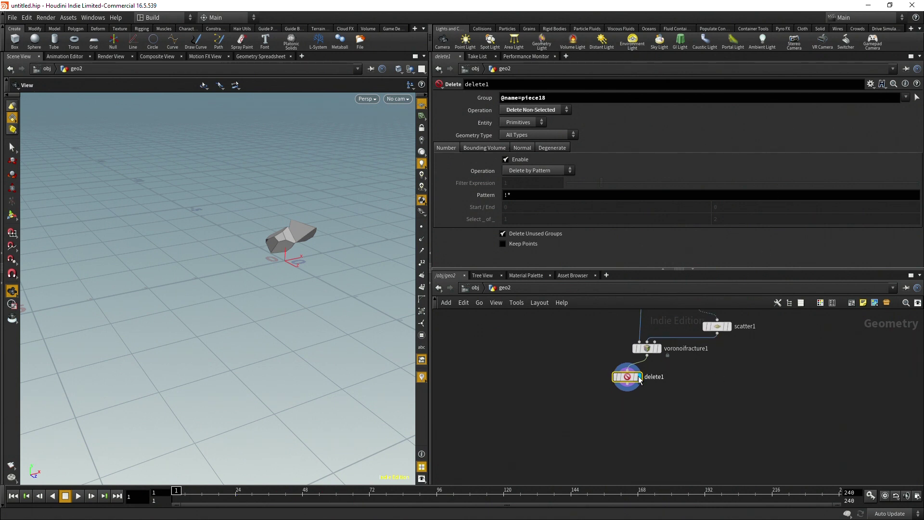
Add a Transform node below delete1
{"action": "key", "text": "Tab"}
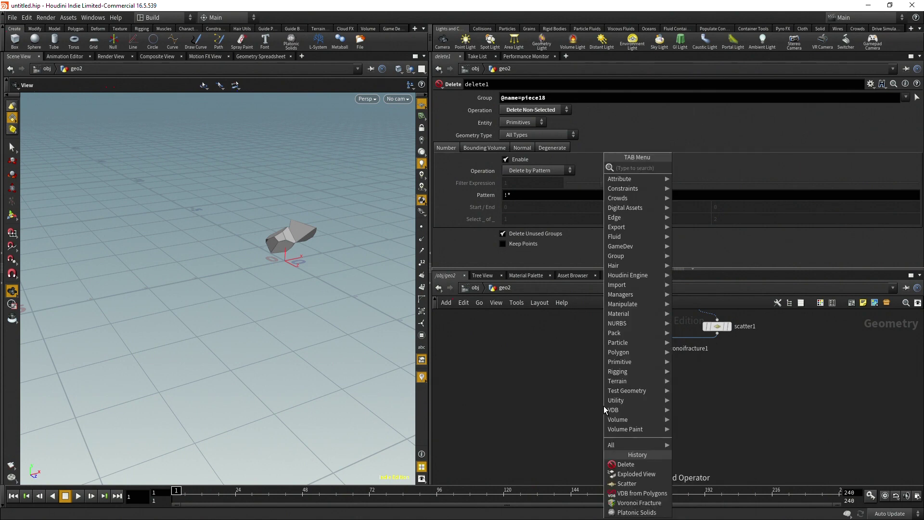
{"action": "type", "text": "transform"}
{"action": "key", "text": "Return"}
{"action": "left_click", "coordinate": [603, 406]}
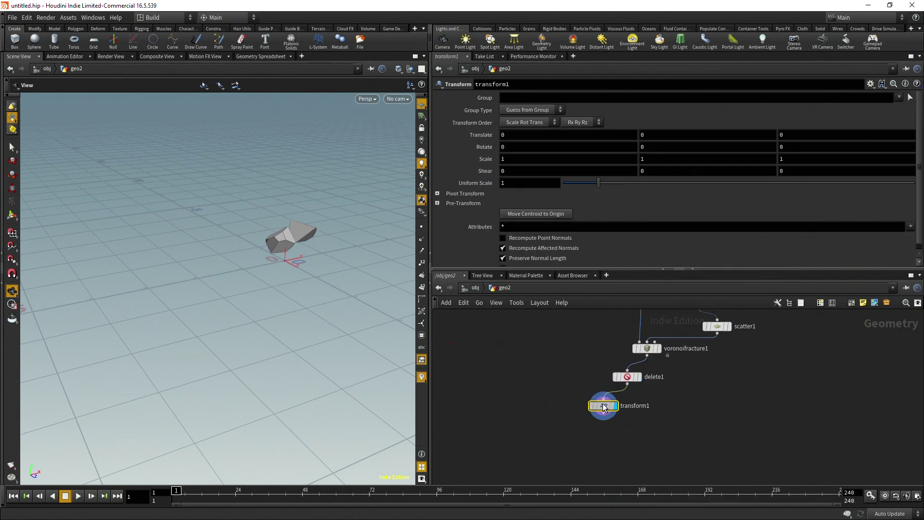
Set transform1's Translate to $CEX, $CEY, $CEZ
{"action": "left_click", "coordinate": [542, 136]}
{"action": "type", "text": "$"}
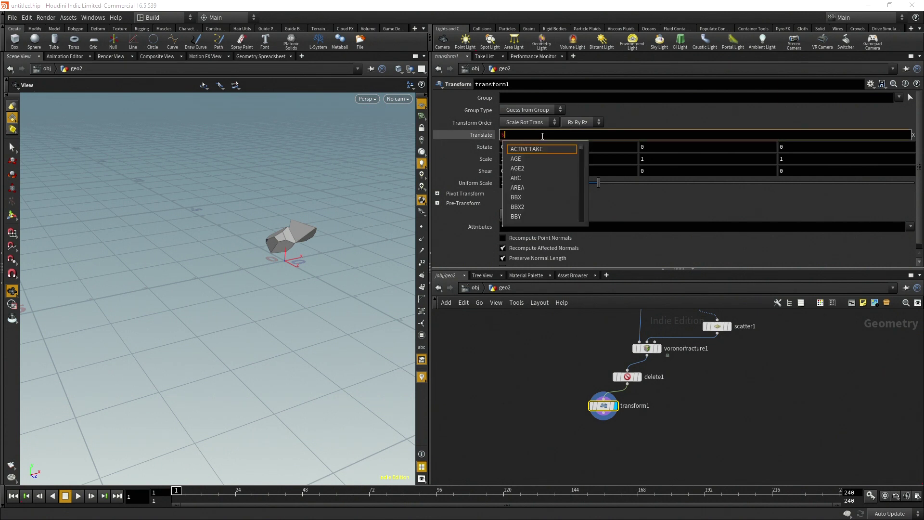
{"action": "type", "text": "CEX"}
{"action": "key", "text": "Return"}
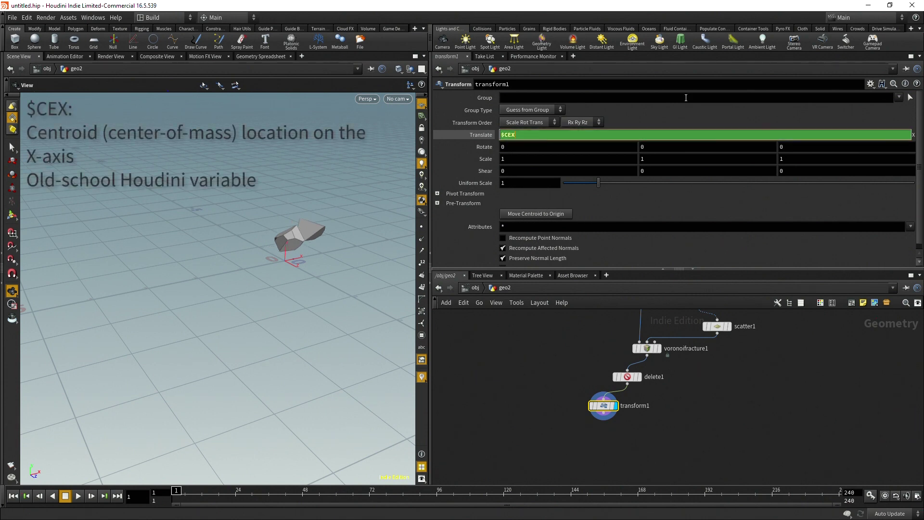
{"action": "left_click", "coordinate": [684, 135]}
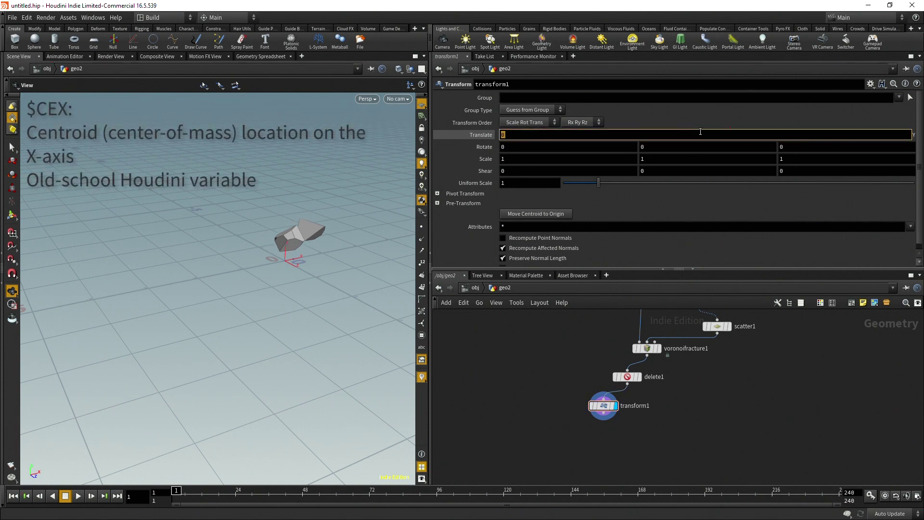
{"action": "type", "text": "$CEY"}
{"action": "key", "text": "Return"}
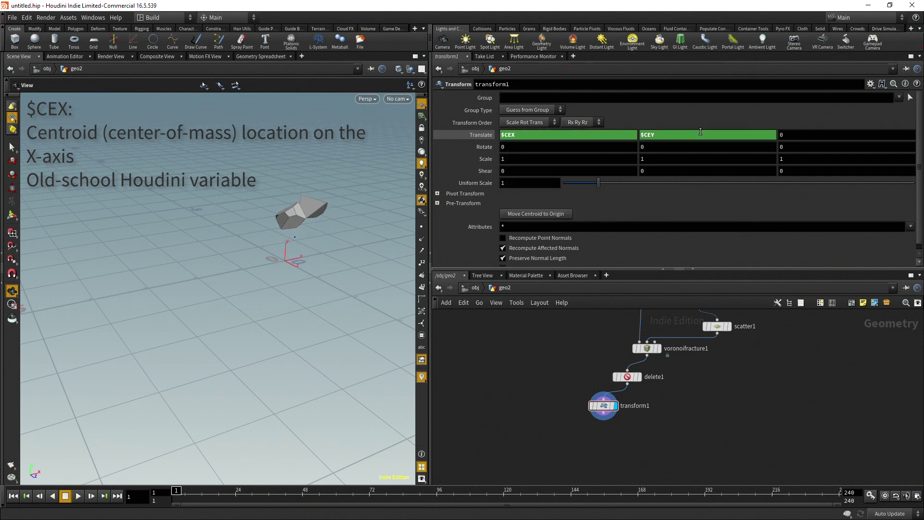
{"action": "left_click", "coordinate": [846, 134]}
{"action": "type", "text": "$"}
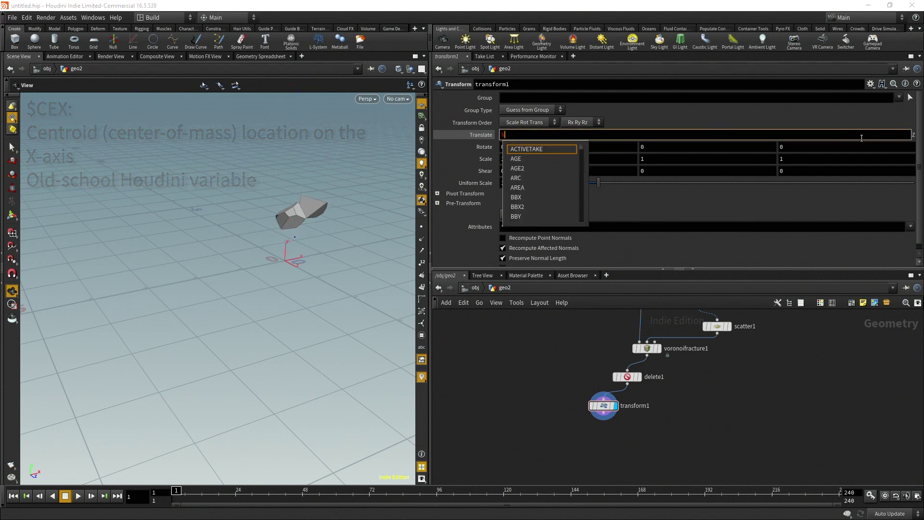
{"action": "type", "text": "CEZ"}
{"action": "key", "text": "Return"}
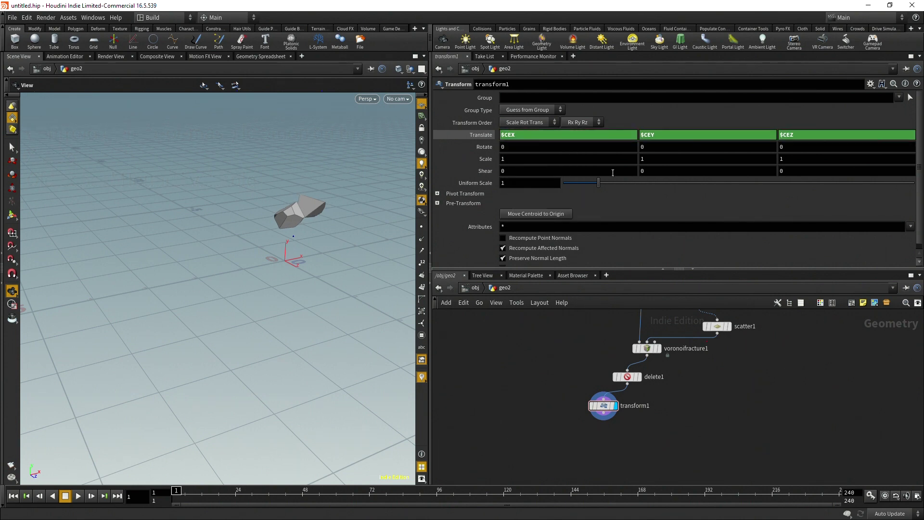
{"action": "left_click_drag", "start_coordinate": [379, 253], "coordinate": [405, 256]}
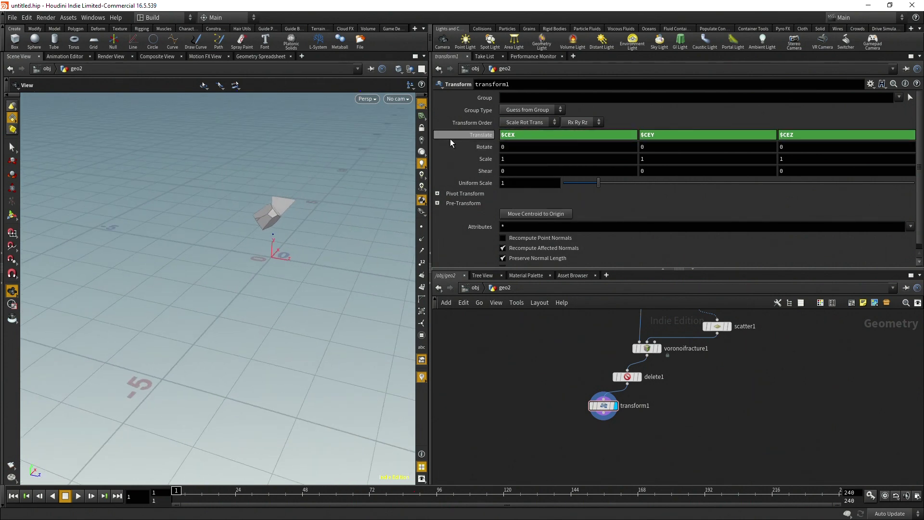
Negate the translation to -$CEX, -$CEY, -$CEZ so the fragment centres at the origin
{"action": "left_click", "coordinate": [515, 138]}
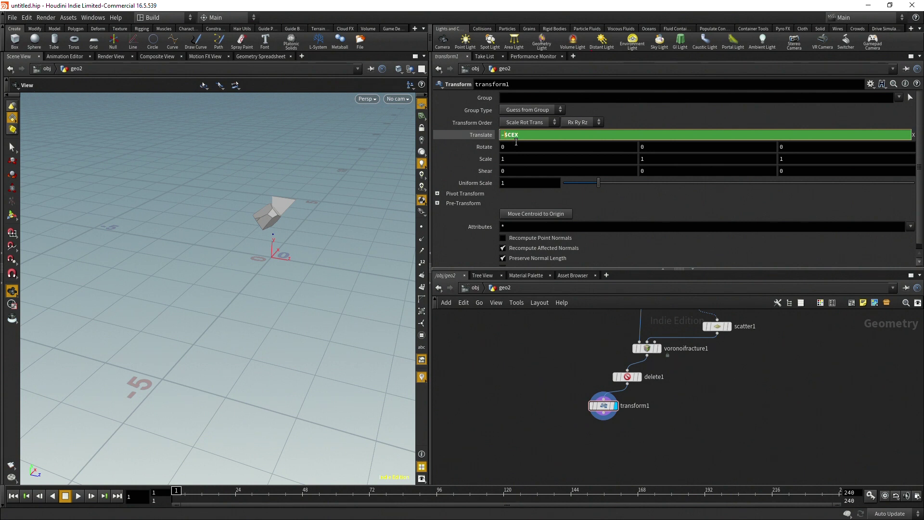
{"action": "type", "text": "-"}
{"action": "key", "text": "Return"}
{"action": "left_click", "coordinate": [644, 138]}
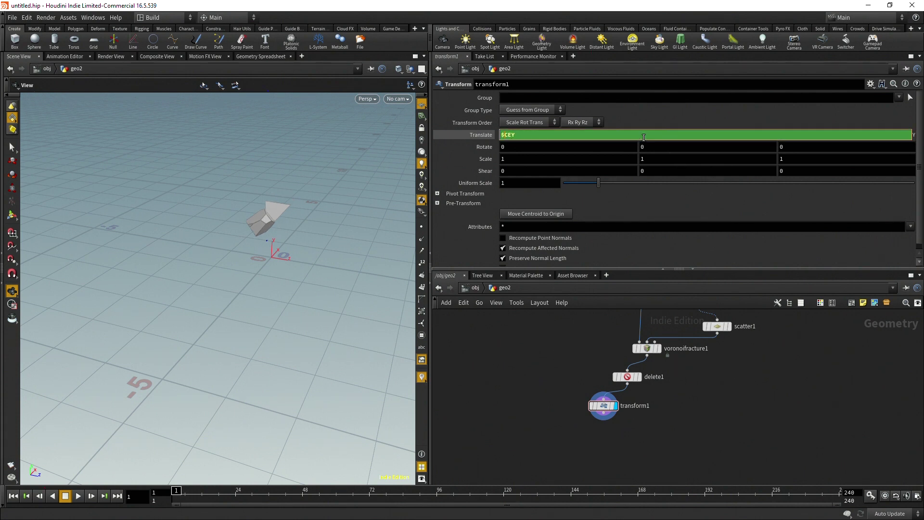
{"action": "type", "text": "-"}
{"action": "key", "text": "Return"}
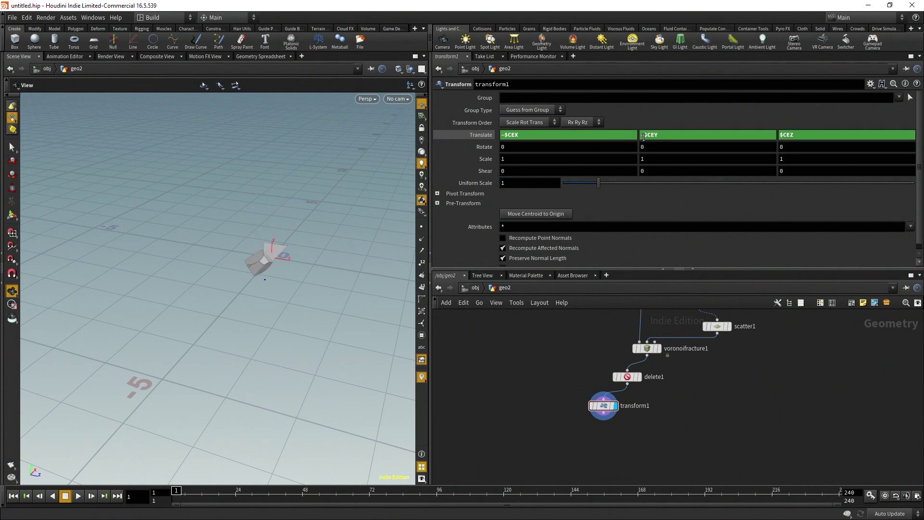
{"action": "left_click", "coordinate": [799, 136]}
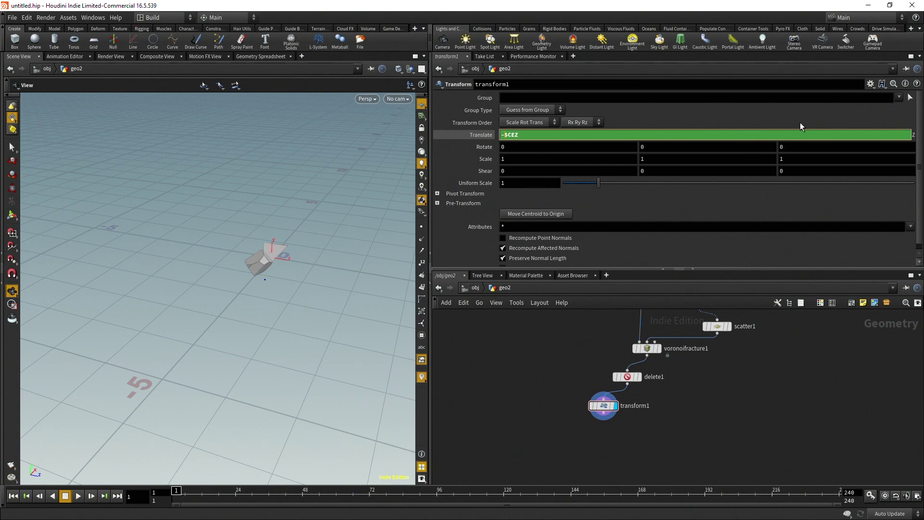
{"action": "type", "text": "-"}
{"action": "key", "text": "Return"}
{"action": "left_click_drag", "start_coordinate": [289, 270], "coordinate": [231, 255]}
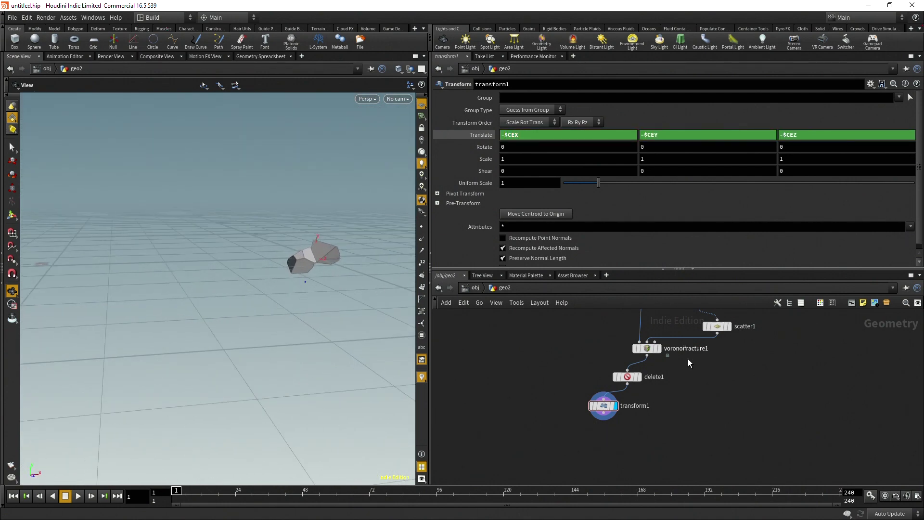
Switch the Delete node's kept piece from piece18 to piece11, then to piece17
{"action": "left_click", "coordinate": [627, 377]}
{"action": "middle_click", "coordinate": [554, 93]}
{"action": "middle_click_drag", "start_coordinate": [554, 94], "coordinate": [520, 95]}
{"action": "left_click_drag", "start_coordinate": [327, 266], "coordinate": [312, 231]}
{"action": "middle_click_drag", "start_coordinate": [553, 97], "coordinate": [577, 96]}
Add a PolyBevel node wired below transform1 and display its bevelled result
{"action": "middle_click_drag", "start_coordinate": [653, 406], "coordinate": [666, 381]}
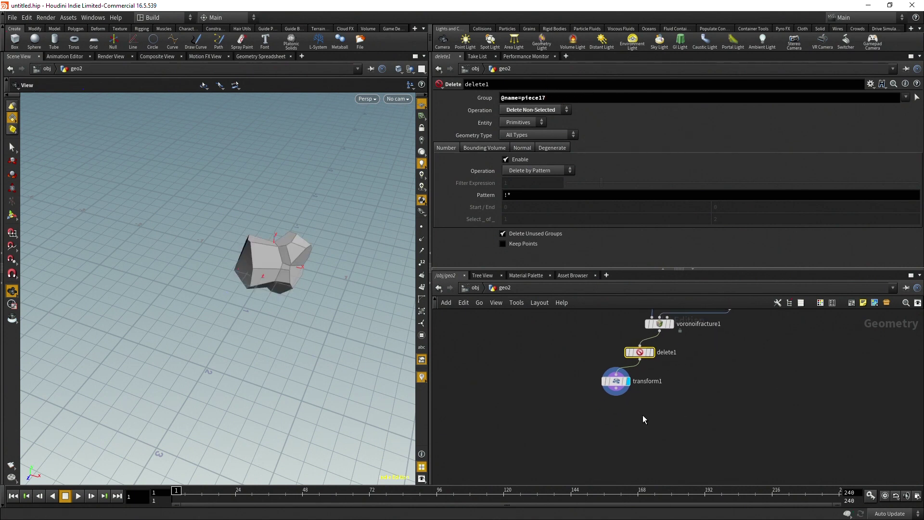
{"action": "middle_click_drag", "start_coordinate": [647, 418], "coordinate": [680, 400]}
{"action": "left_click_drag", "start_coordinate": [650, 378], "coordinate": [632, 389]}
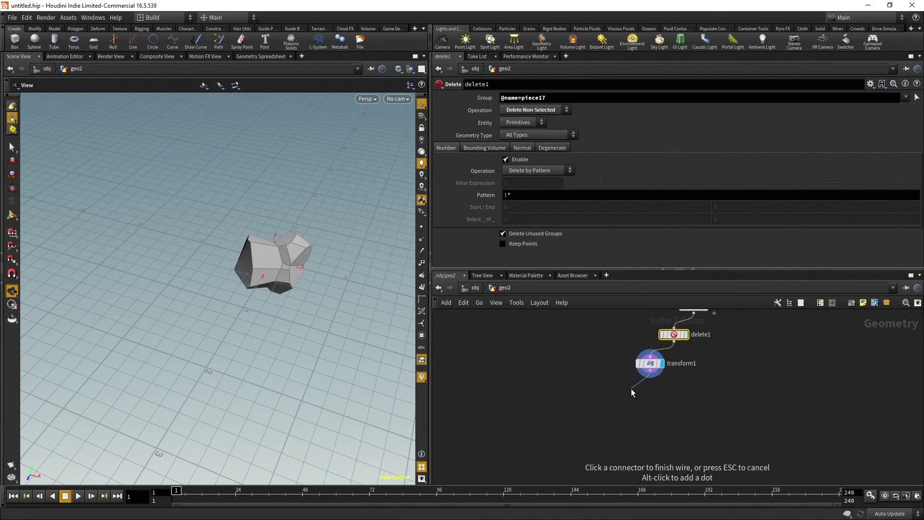
{"action": "key", "text": "Tab"}
{"action": "type", "text": "pol"}
{"action": "key", "text": "Return"}
{"action": "left_click", "coordinate": [631, 389]}
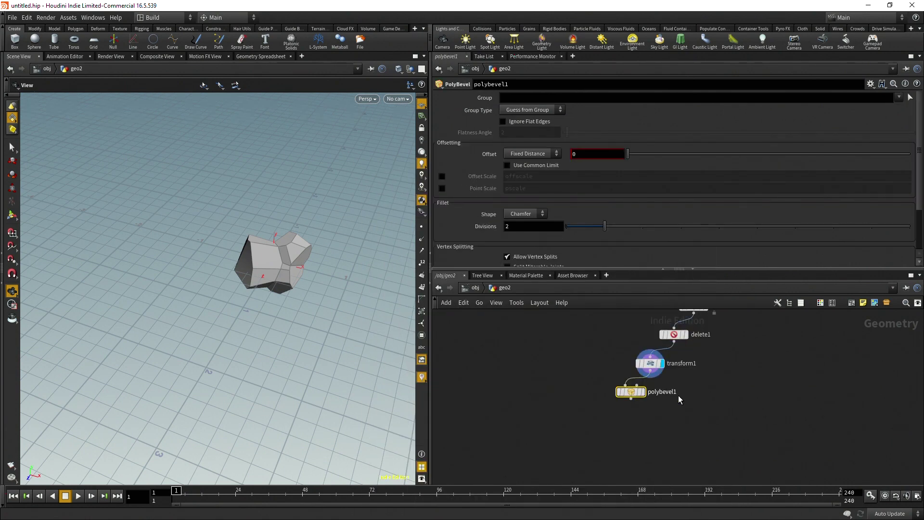
{"action": "left_click", "coordinate": [643, 392]}
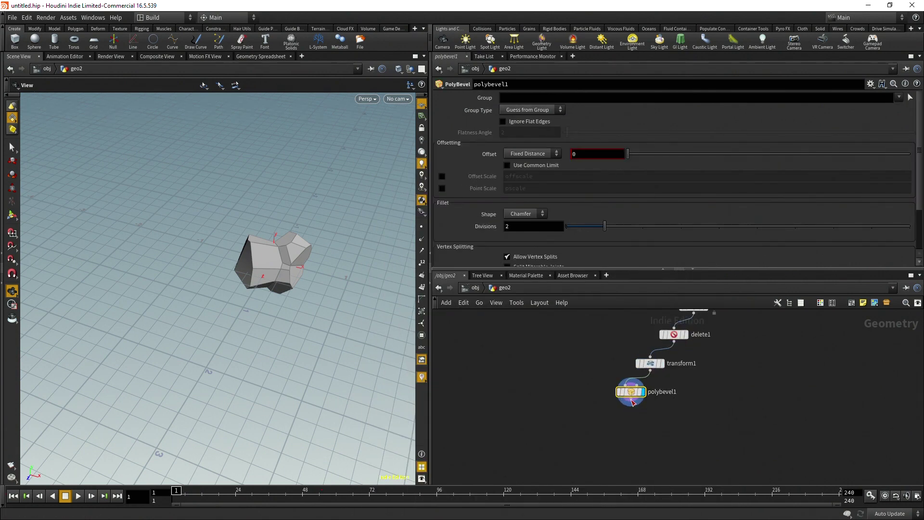
Add a Normal node with Cusp Angle 0 below polybevel1, and set the bevel offset to 0.015
{"action": "key", "text": "Tab"}
{"action": "type", "text": "normal"}
{"action": "key", "text": "Return"}
{"action": "left_click", "coordinate": [611, 414]}
{"action": "left_click", "coordinate": [529, 135]}
{"action": "type", "text": "0"}
{"action": "key", "text": "Return"}
{"action": "left_click", "coordinate": [634, 393]}
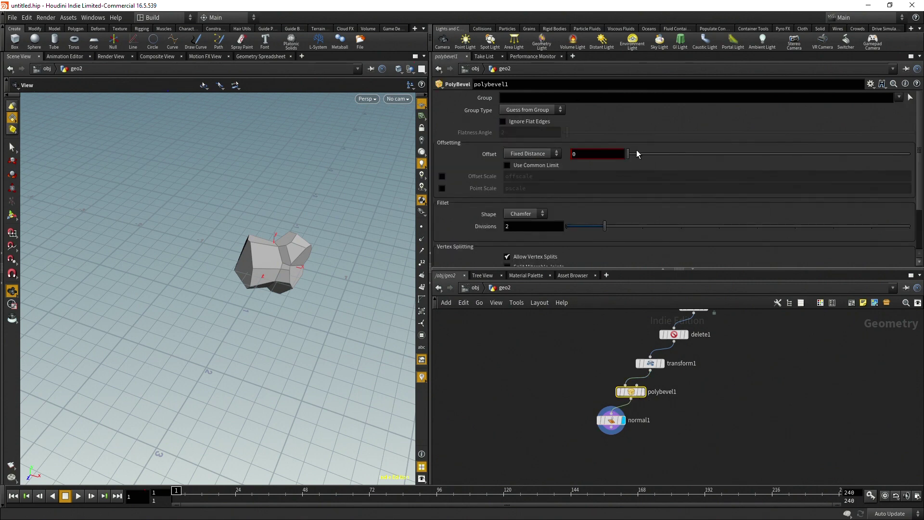
{"action": "left_click_drag", "start_coordinate": [628, 154], "coordinate": [632, 153]}
Zoom out, box-select all eight rock nodes in geo2 and collapse them into subnet1
{"action": "scroll", "coordinate": [332, 229], "scroll_direction": "down", "scroll_amount": 2}
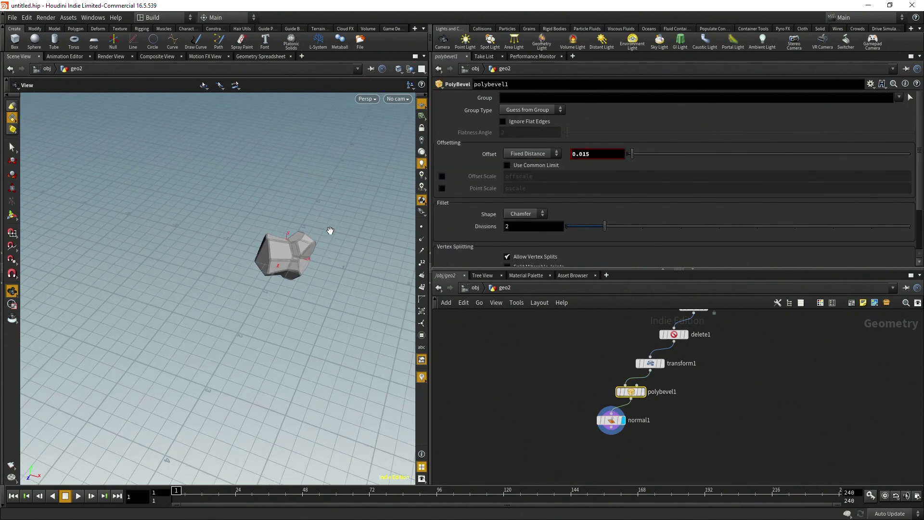
{"action": "scroll", "coordinate": [548, 351], "scroll_direction": "down", "scroll_amount": 4}
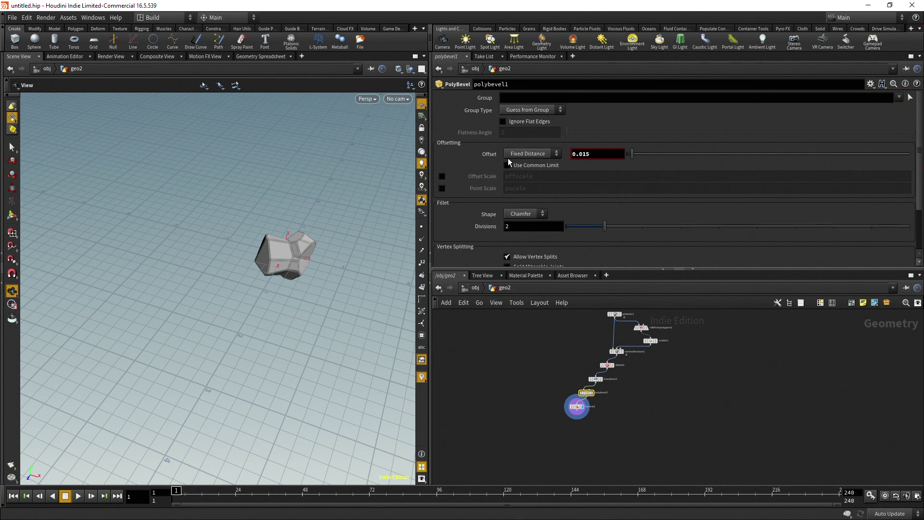
{"action": "scroll", "coordinate": [604, 352], "scroll_direction": "down", "scroll_amount": 1}
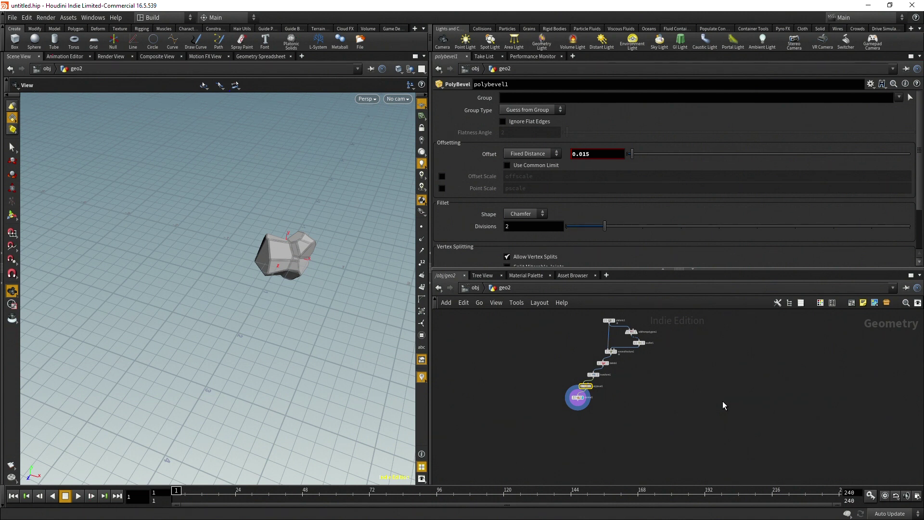
{"action": "key", "text": "u"}
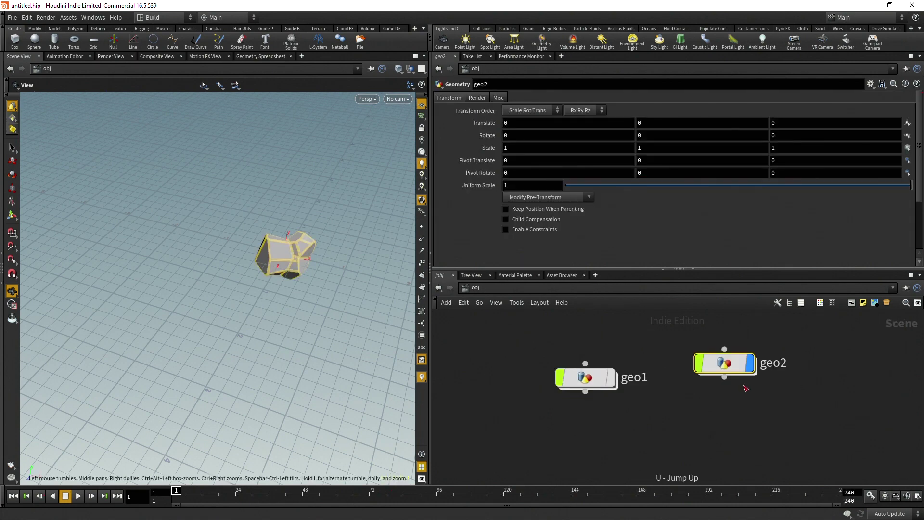
{"action": "key", "text": "i"}
{"action": "left_click_drag", "start_coordinate": [557, 313], "coordinate": [667, 408]}
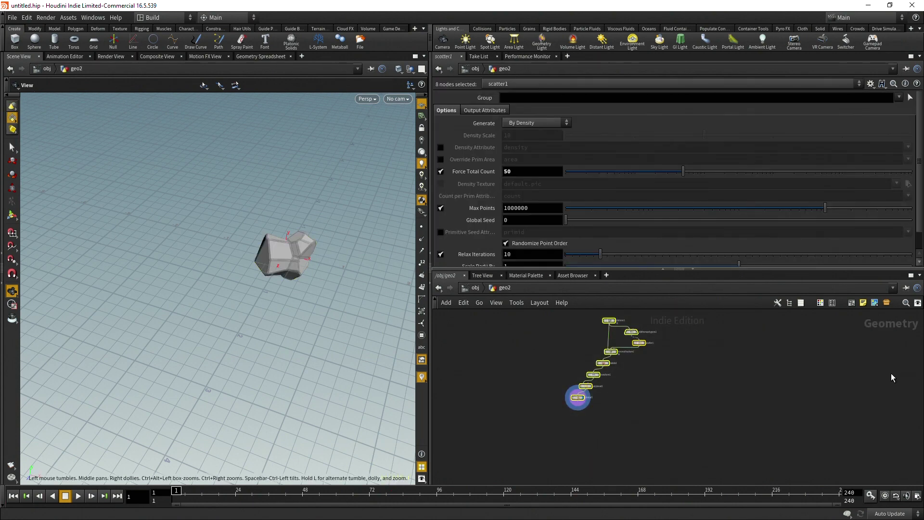
{"action": "left_click", "coordinate": [885, 302]}
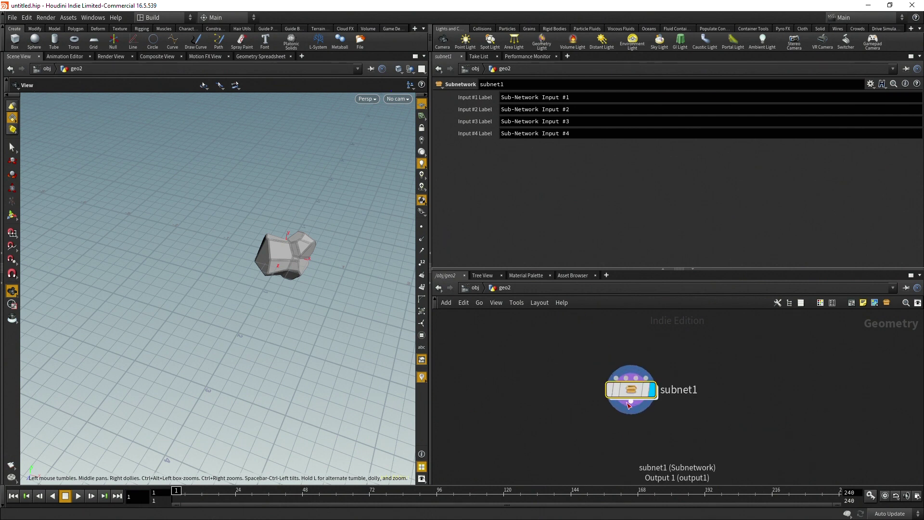
{"action": "mouse_move", "coordinate": [628, 389]}
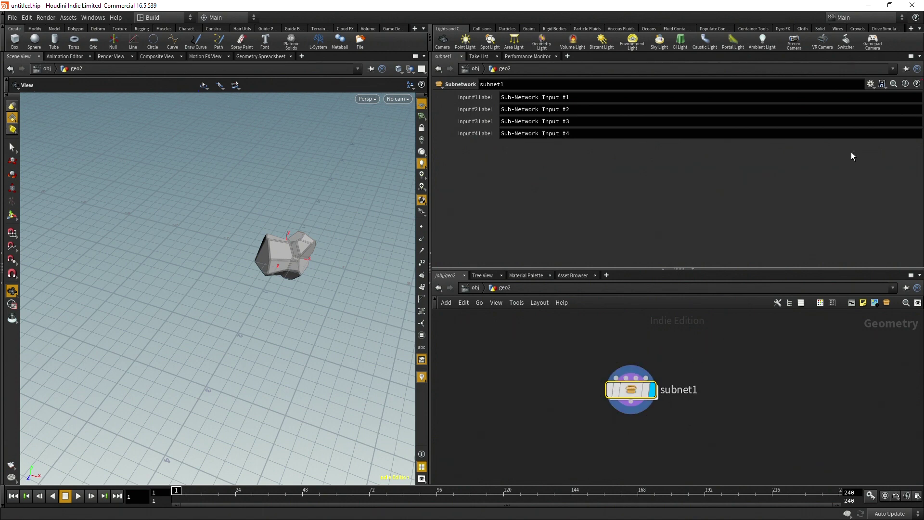
Open subnet1's Edit Parameter Interface editor and step inside subnet1 to see its nodes
{"action": "left_click", "coordinate": [870, 85]}
{"action": "left_click", "coordinate": [853, 95]}
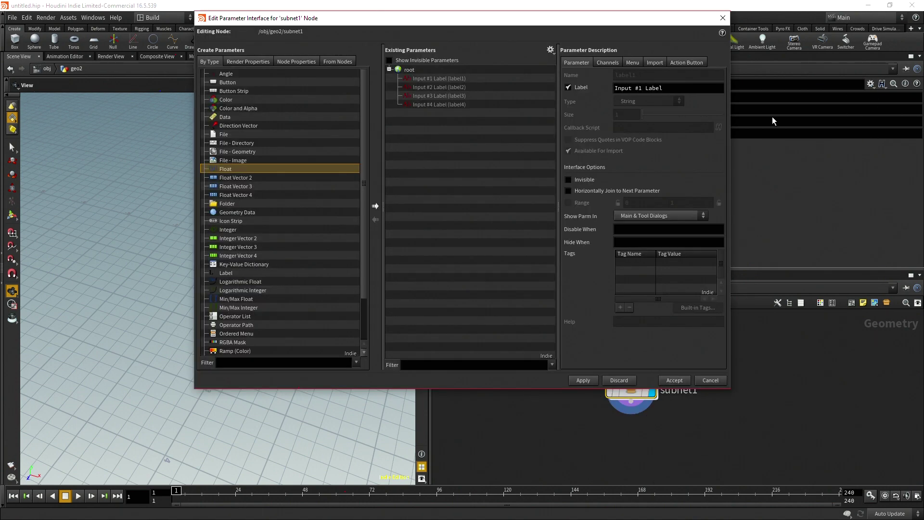
{"action": "left_click_drag", "start_coordinate": [477, 18], "coordinate": [309, 23]}
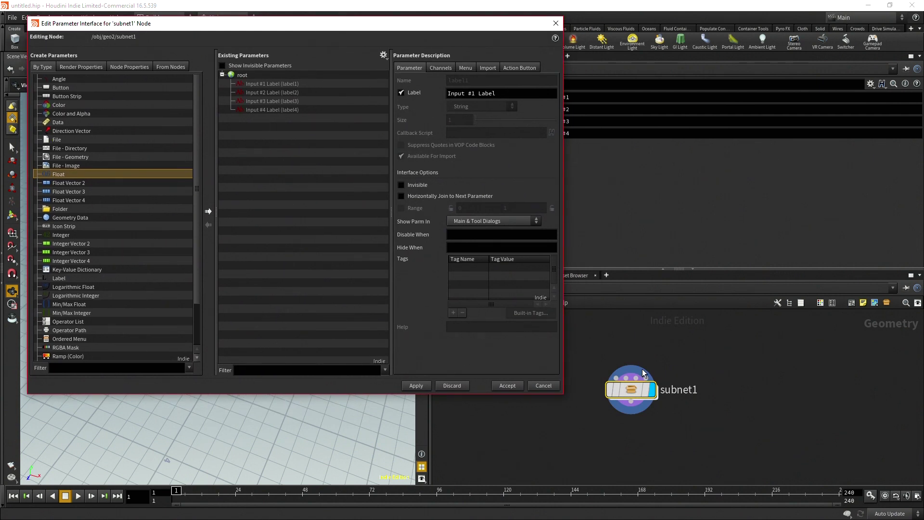
{"action": "double_click", "coordinate": [622, 388]}
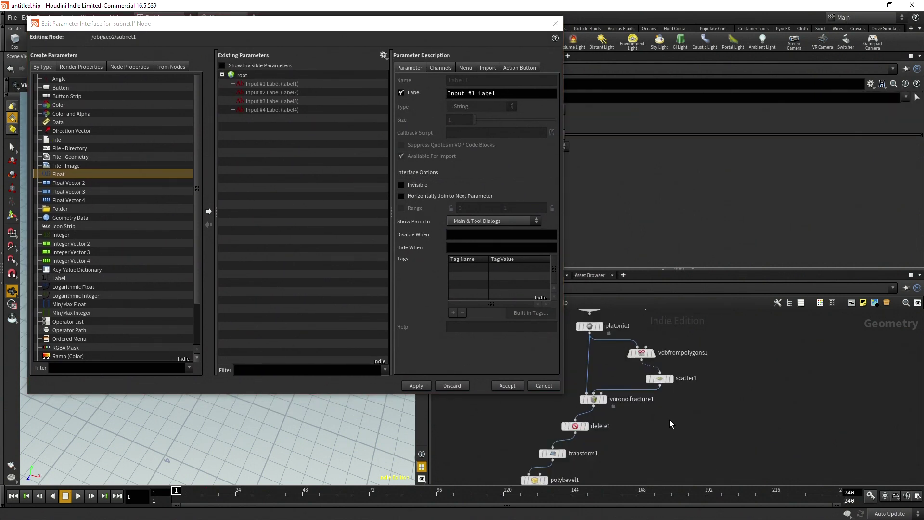
{"action": "scroll", "coordinate": [734, 388], "scroll_direction": "down", "scroll_amount": 2}
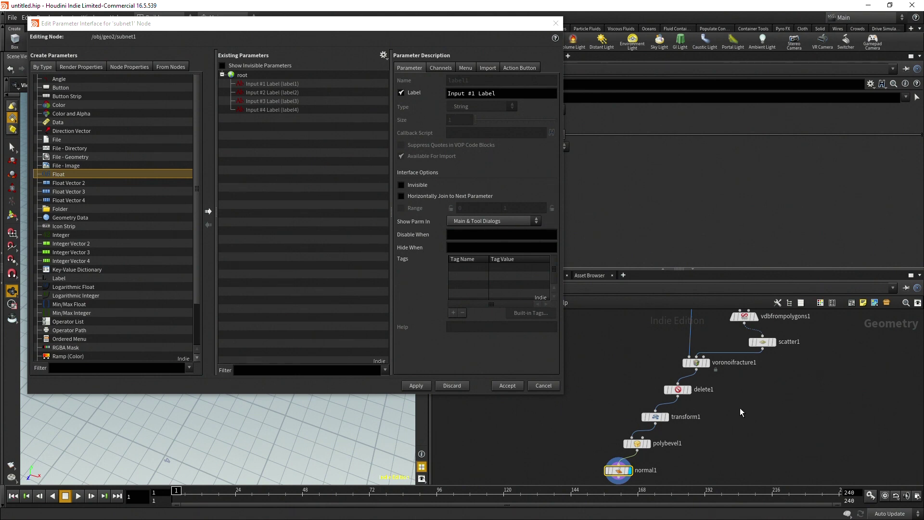
{"action": "scroll", "coordinate": [751, 423], "scroll_direction": "up", "scroll_amount": 3}
{"action": "scroll", "coordinate": [802, 424], "scroll_direction": "down", "scroll_amount": 1}
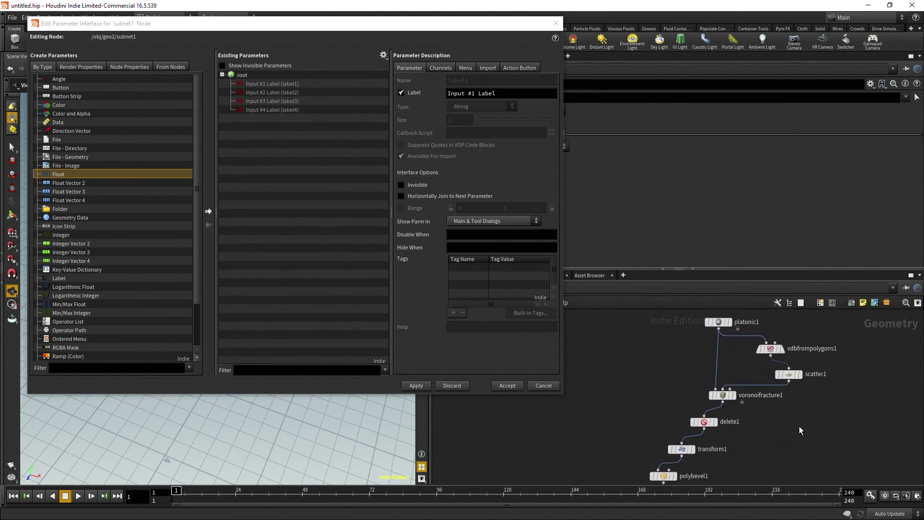
Promote scatter1's Global Seed and polybevel1's Offset, Divisions and Shape onto subnet1, then apply
{"action": "left_click", "coordinate": [789, 374]}
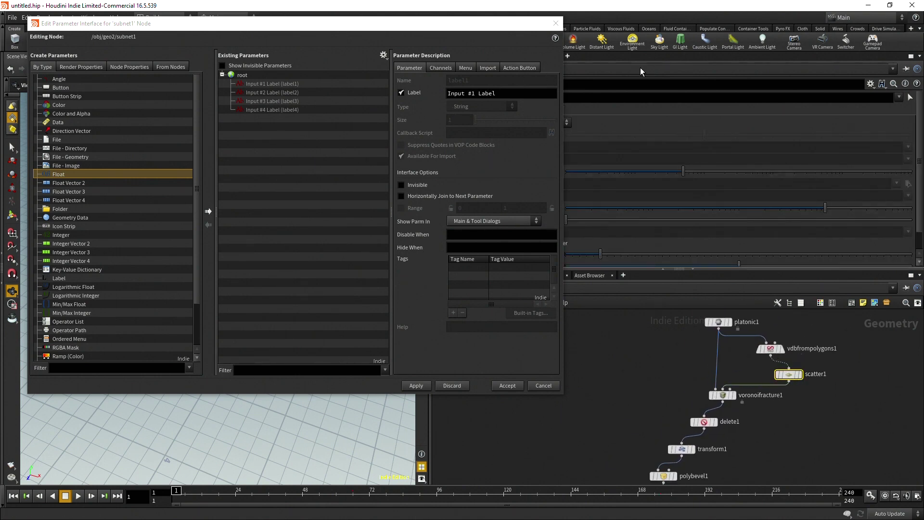
{"action": "left_click_drag", "start_coordinate": [390, 30], "coordinate": [301, 28]}
{"action": "left_click_drag", "start_coordinate": [483, 203], "coordinate": [183, 151]}
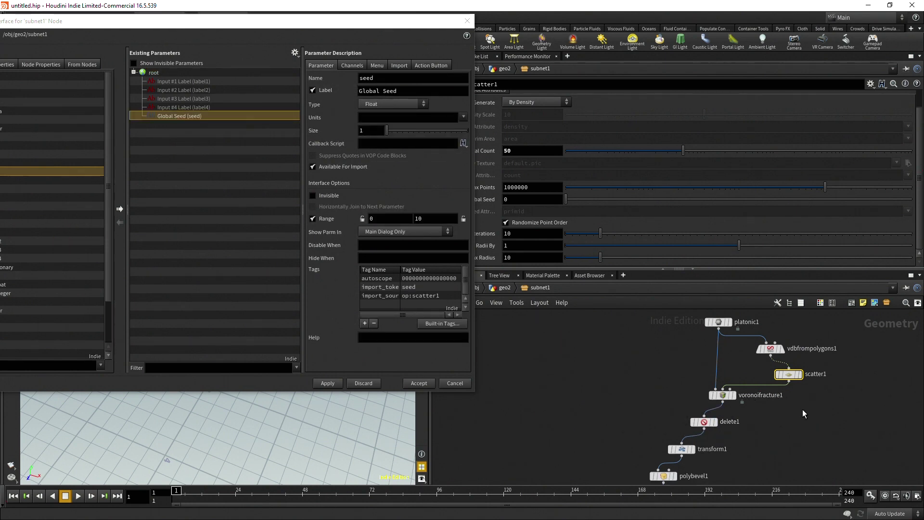
{"action": "middle_click_drag", "start_coordinate": [804, 417], "coordinate": [832, 359]}
{"action": "left_click", "coordinate": [690, 418]}
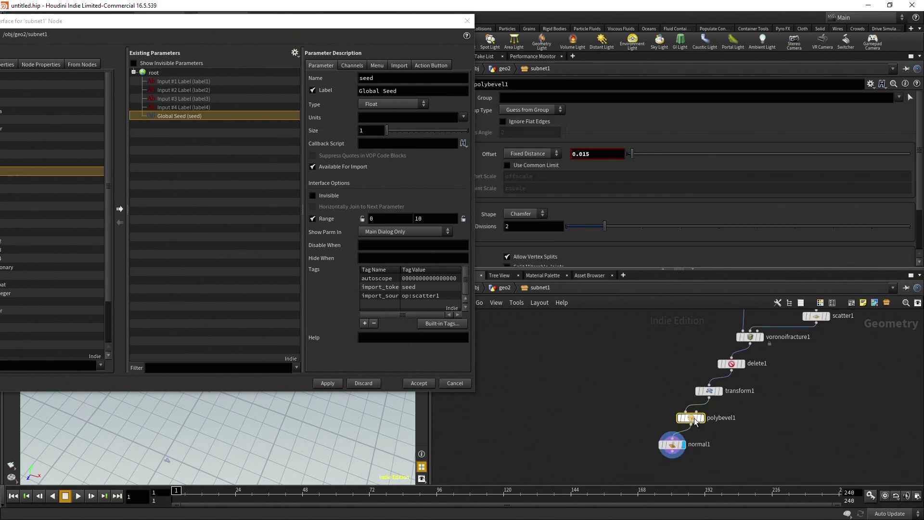
{"action": "left_click_drag", "start_coordinate": [497, 157], "coordinate": [182, 178]}
{"action": "left_click_drag", "start_coordinate": [486, 227], "coordinate": [201, 187]}
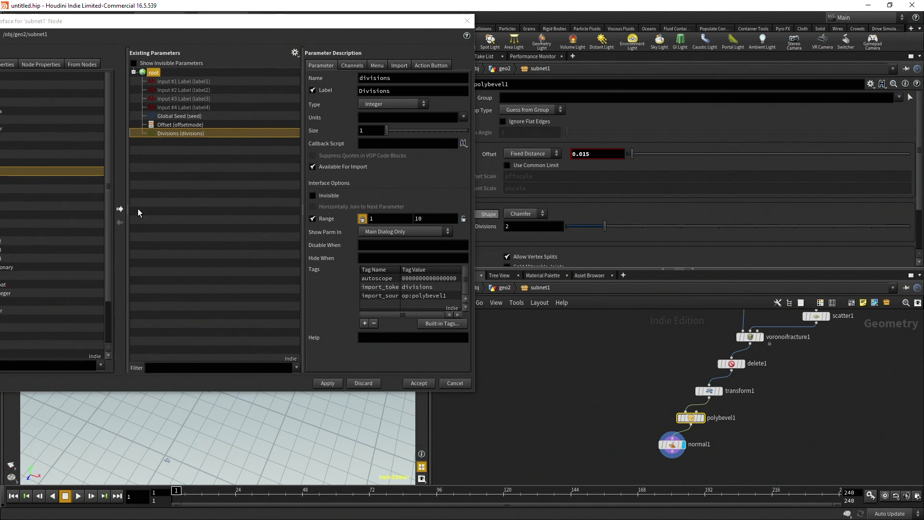
{"action": "left_click_drag", "start_coordinate": [489, 214], "coordinate": [203, 182]}
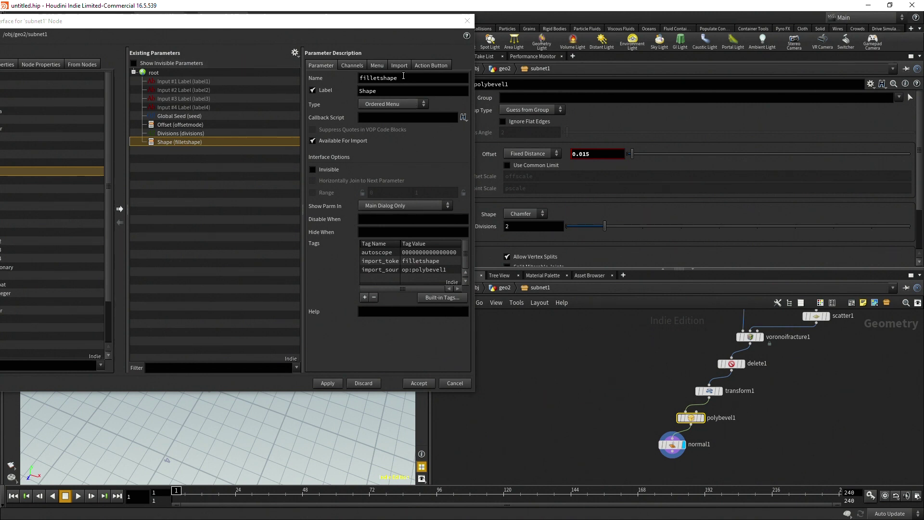
{"action": "left_click", "coordinate": [328, 383]}
Accept the interface changes, return to geo2 and set subnet1's Global Seed to 0.58
{"action": "left_click", "coordinate": [413, 383]}
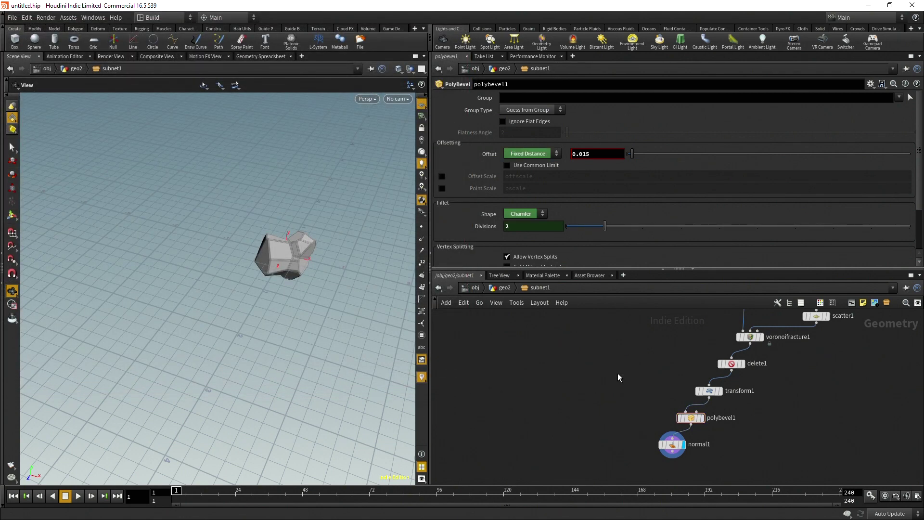
{"action": "key", "text": "u"}
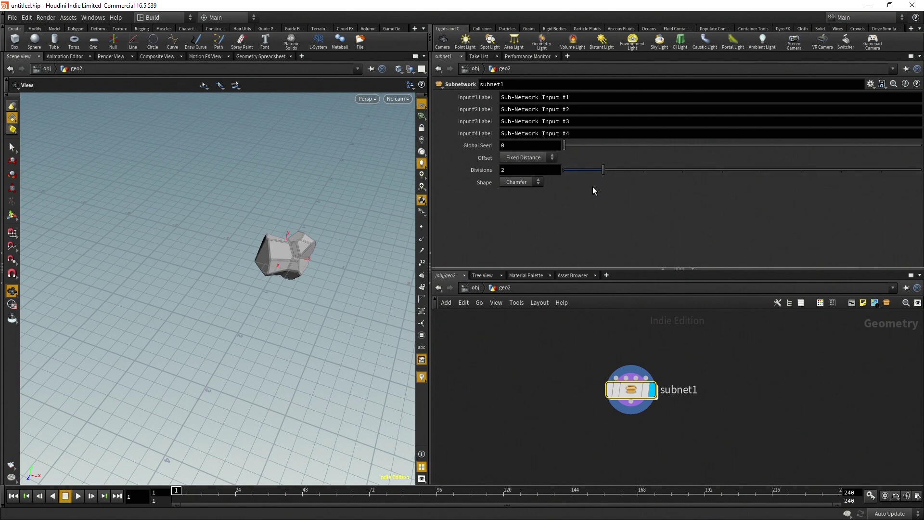
{"action": "middle_click_drag", "start_coordinate": [339, 305], "coordinate": [201, 296]}
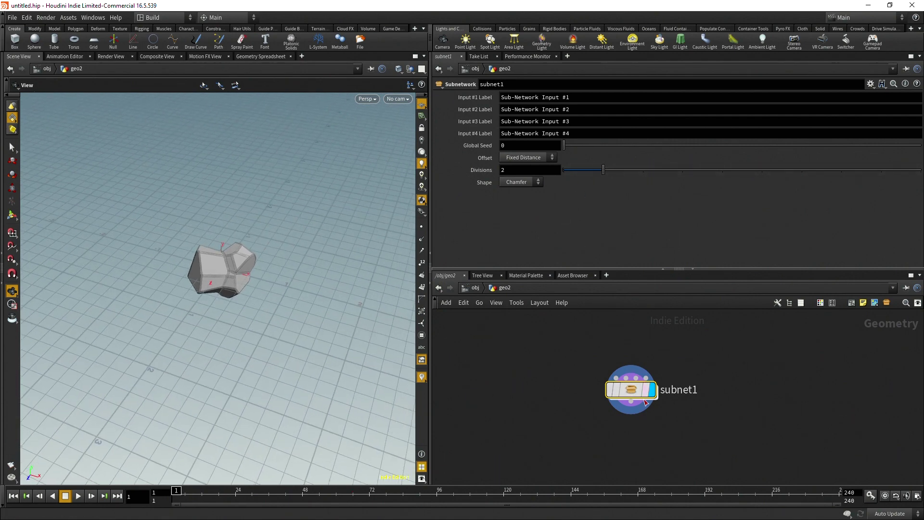
{"action": "mouse_move", "coordinate": [564, 145]}
{"action": "left_mouse_down"}
{"action": "mouse_move", "coordinate": [613, 149]}
{"action": "mouse_move", "coordinate": [558, 147]}
{"action": "left_mouse_up"}
{"action": "left_click_drag", "start_coordinate": [570, 146], "coordinate": [601, 180]}
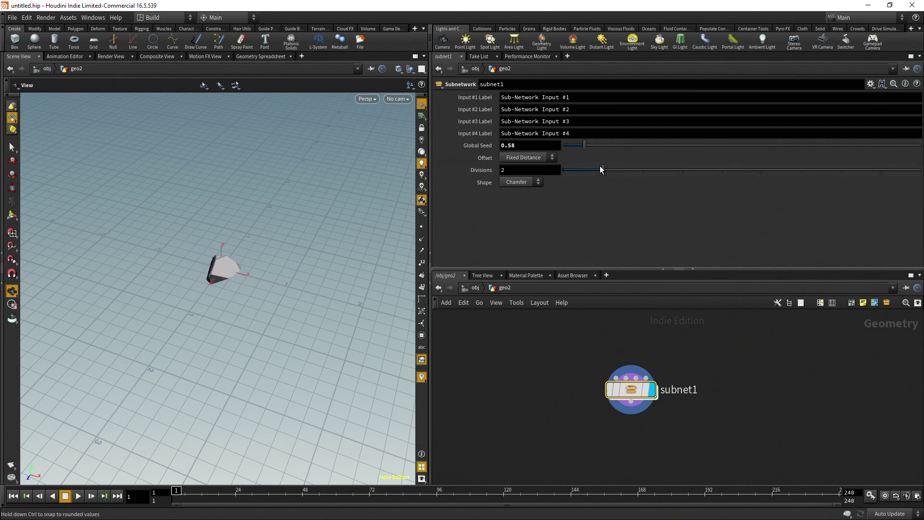
Keep Offset as Fixed Distance, try the Solid bevel shape then restore Chamfer, and enter subnet1
{"action": "left_click", "coordinate": [535, 157]}
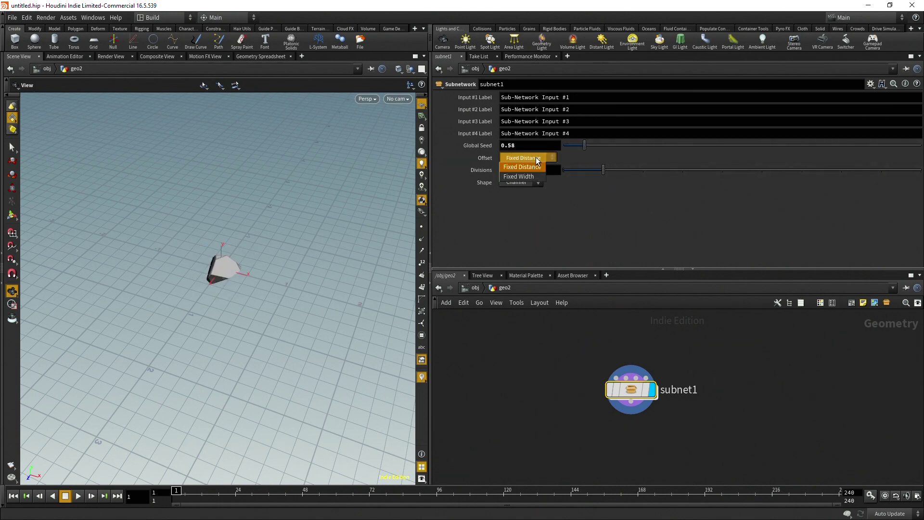
{"action": "left_click", "coordinate": [533, 163]}
{"action": "left_click", "coordinate": [522, 182]}
{"action": "left_click", "coordinate": [518, 204]}
{"action": "left_click", "coordinate": [521, 182]}
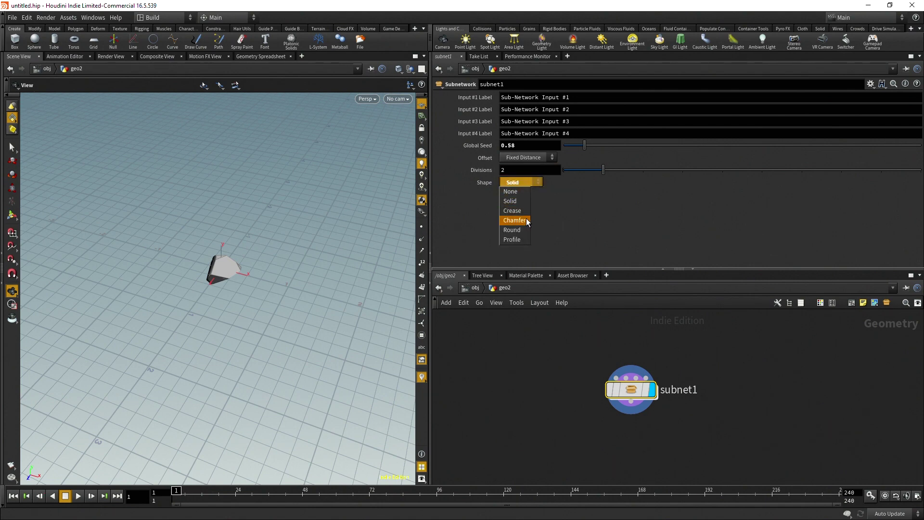
{"action": "left_click", "coordinate": [527, 220]}
{"action": "double_click", "coordinate": [630, 389]}
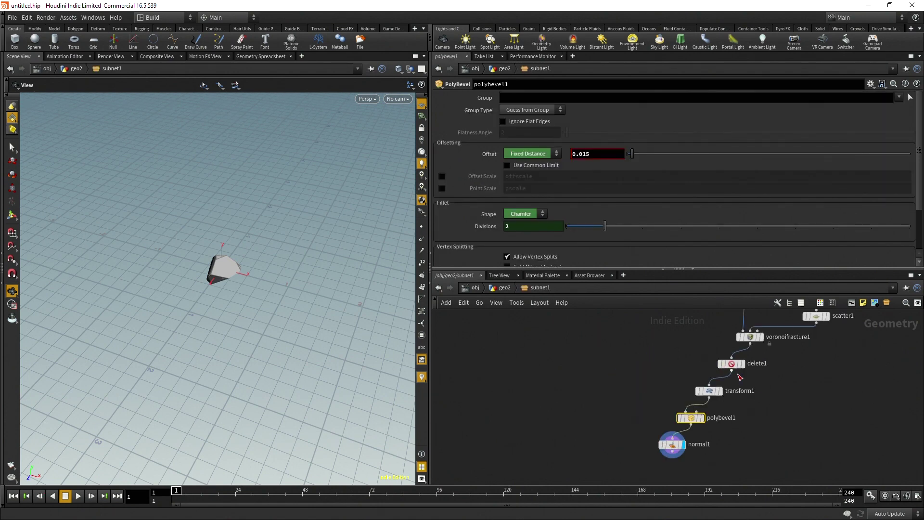
Jump up from subnet1 to /obj, where geo1 and geo2 are shown
{"action": "key", "text": "u"}
{"action": "key", "text": "u"}
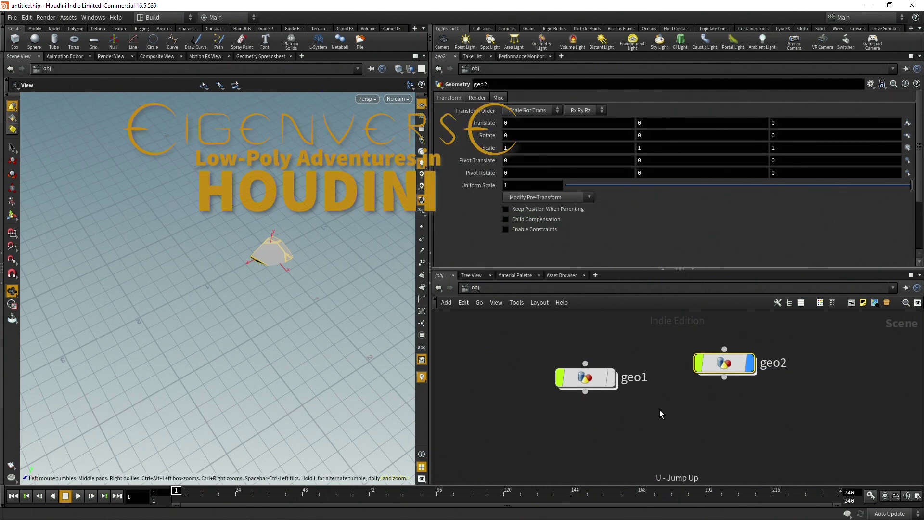